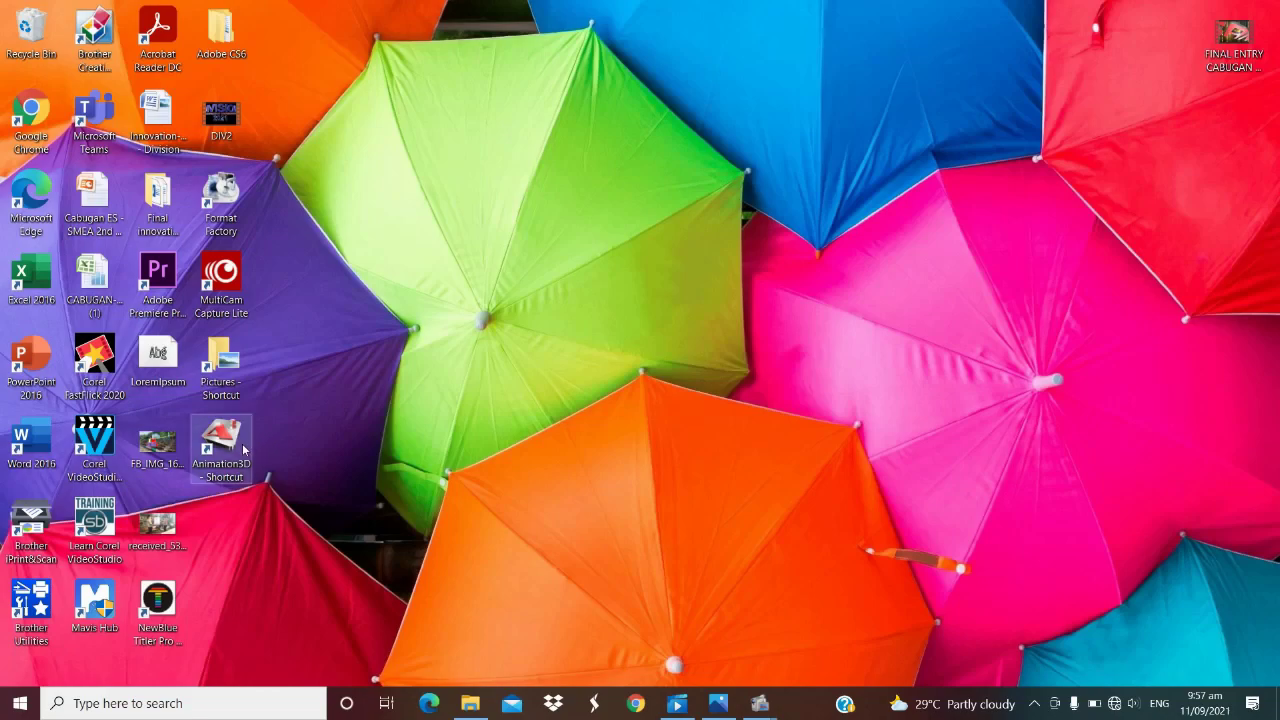
Step: Launch Aurora 3D Animation Maker and scroll through the Text templates
{"action": "double_click", "coordinate": [221, 445]}
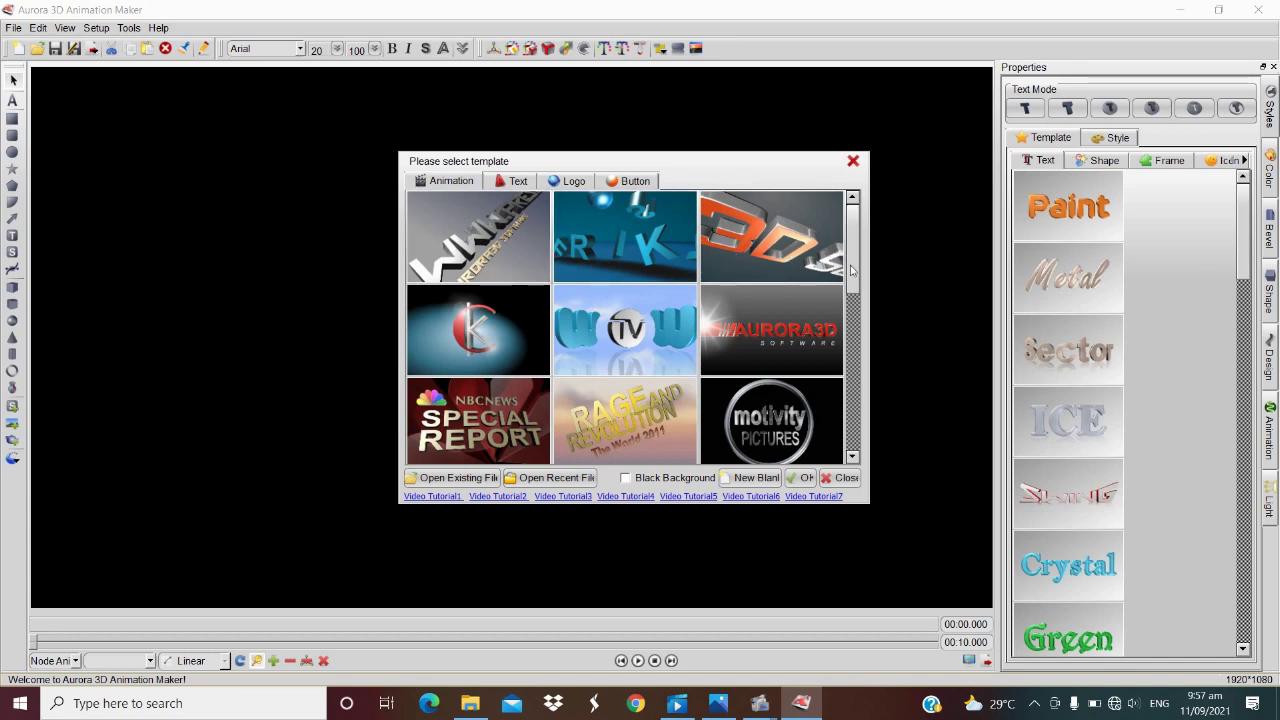
{"action": "mouse_move", "coordinate": [858, 270]}
{"action": "left_mouse_down"}
{"action": "mouse_move", "coordinate": [885, 434]}
{"action": "mouse_move", "coordinate": [862, 350]}
{"action": "mouse_move", "coordinate": [867, 266]}
{"action": "left_mouse_up"}
{"action": "left_click", "coordinate": [517, 181]}
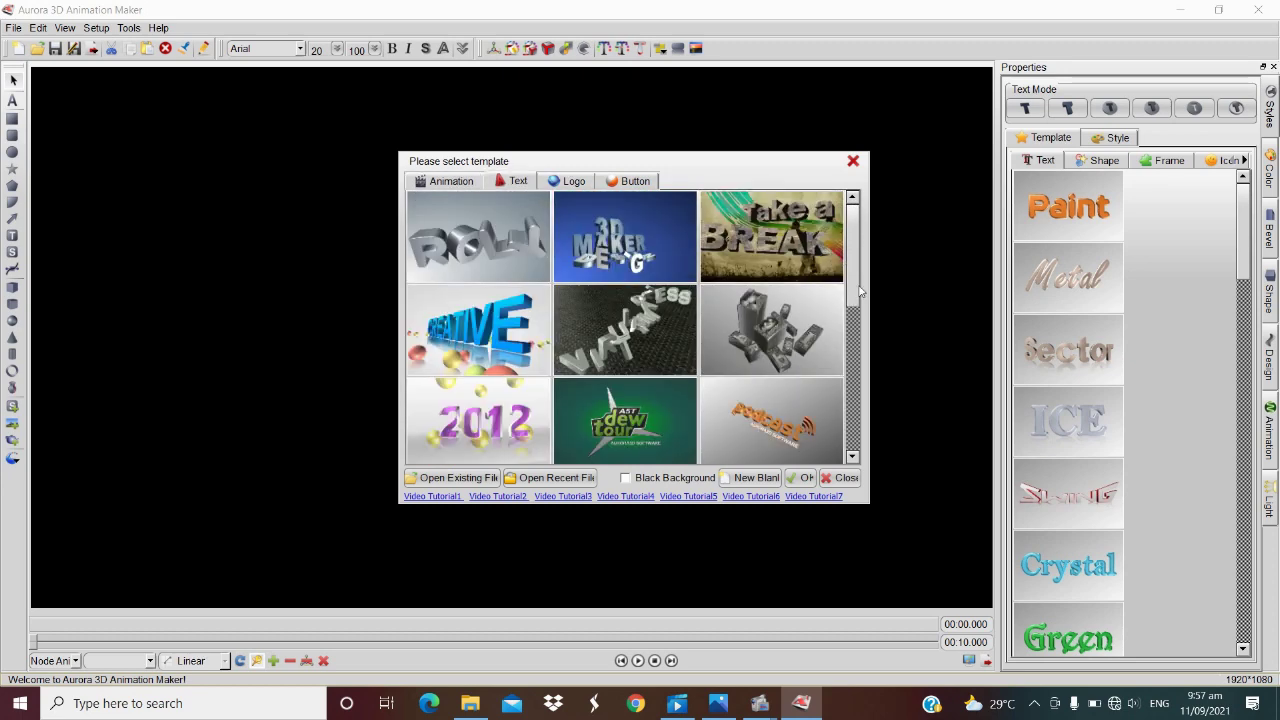
{"action": "mouse_move", "coordinate": [855, 290]}
{"action": "left_mouse_down"}
{"action": "mouse_move", "coordinate": [873, 456]}
{"action": "mouse_move", "coordinate": [860, 240]}
{"action": "left_mouse_up"}
Step: Browse the Logo and Button templates, then return to the Animation templates
{"action": "left_click", "coordinate": [567, 181]}
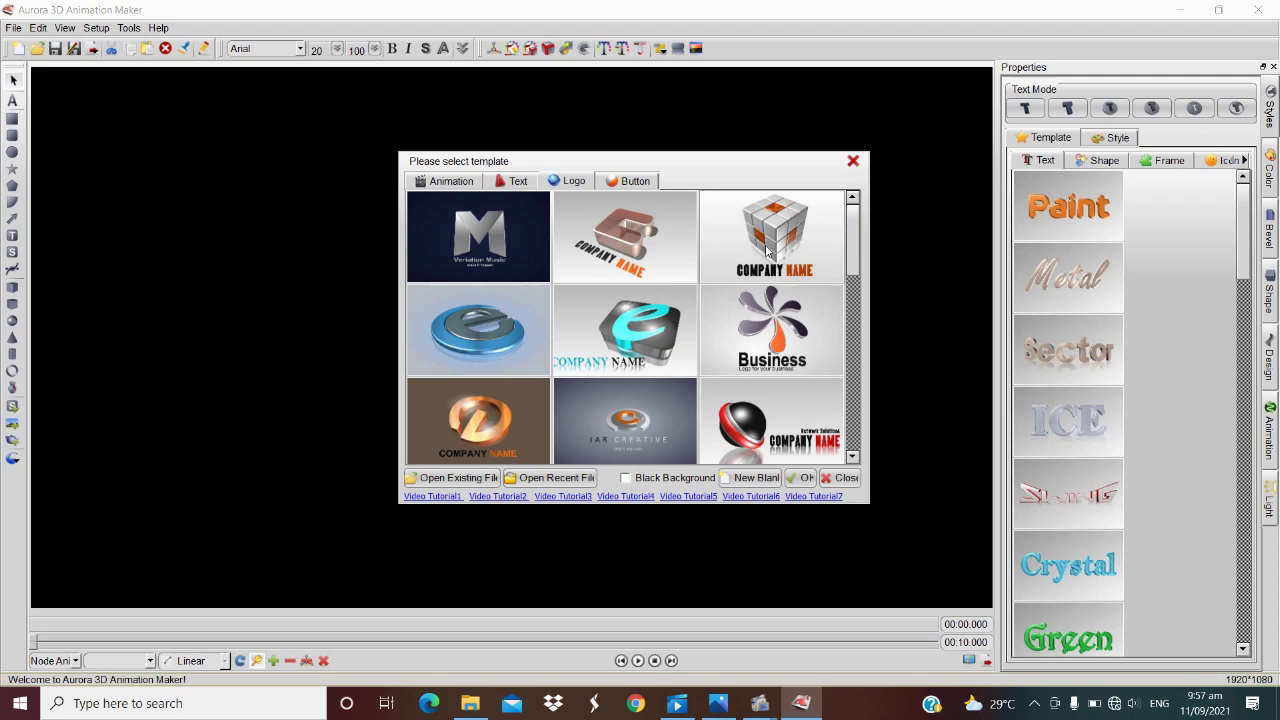
{"action": "left_click_drag", "start_coordinate": [857, 250], "coordinate": [891, 433]}
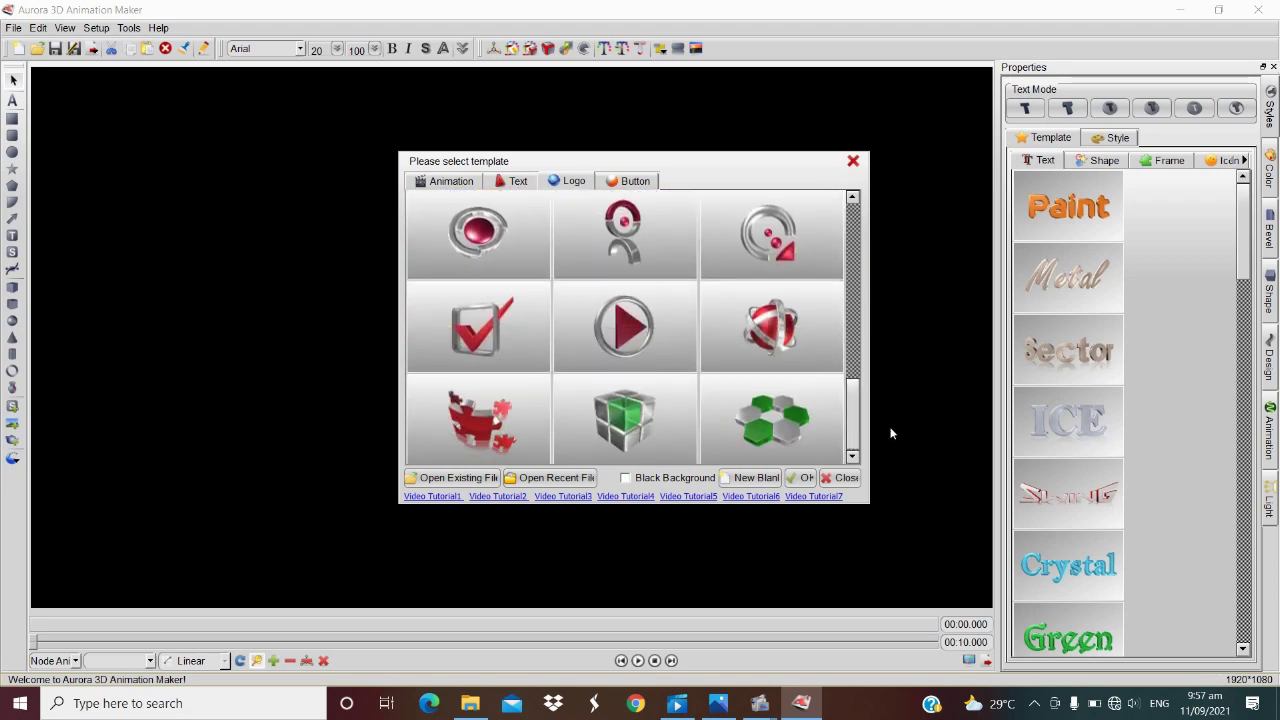
{"action": "left_click_drag", "start_coordinate": [869, 380], "coordinate": [870, 212]}
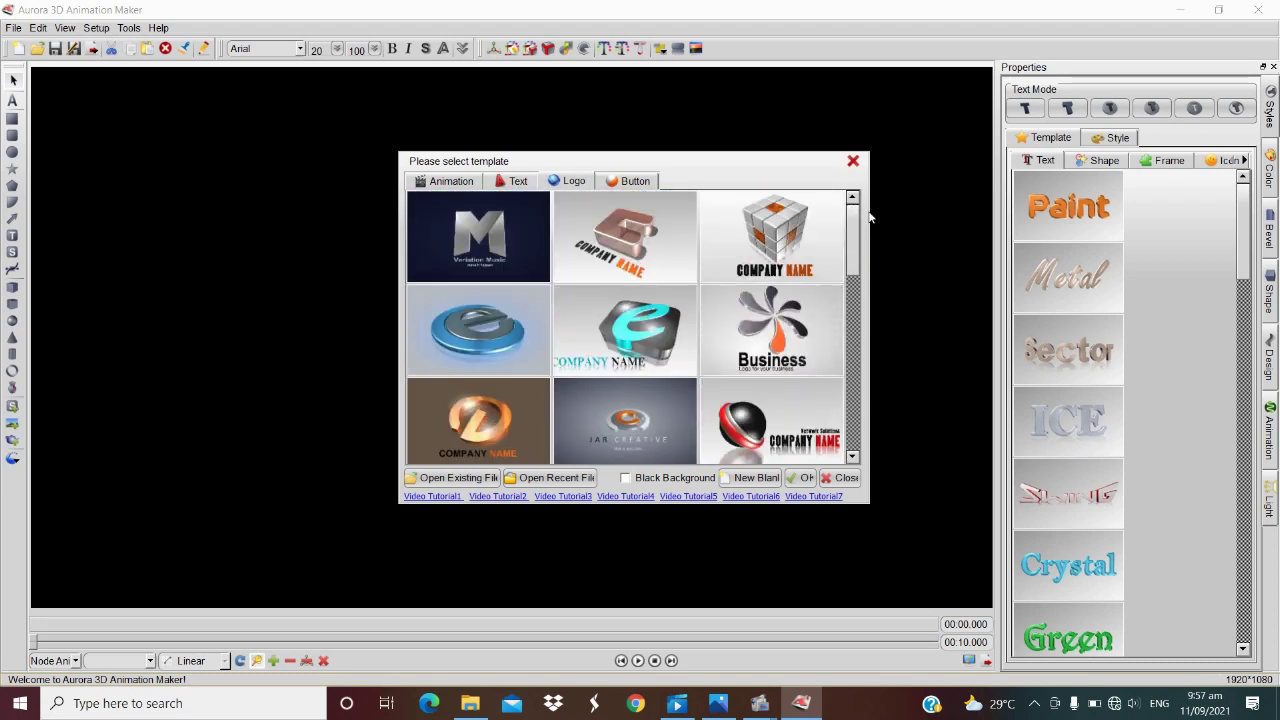
{"action": "left_click", "coordinate": [626, 181]}
{"action": "left_click_drag", "start_coordinate": [852, 258], "coordinate": [872, 277]}
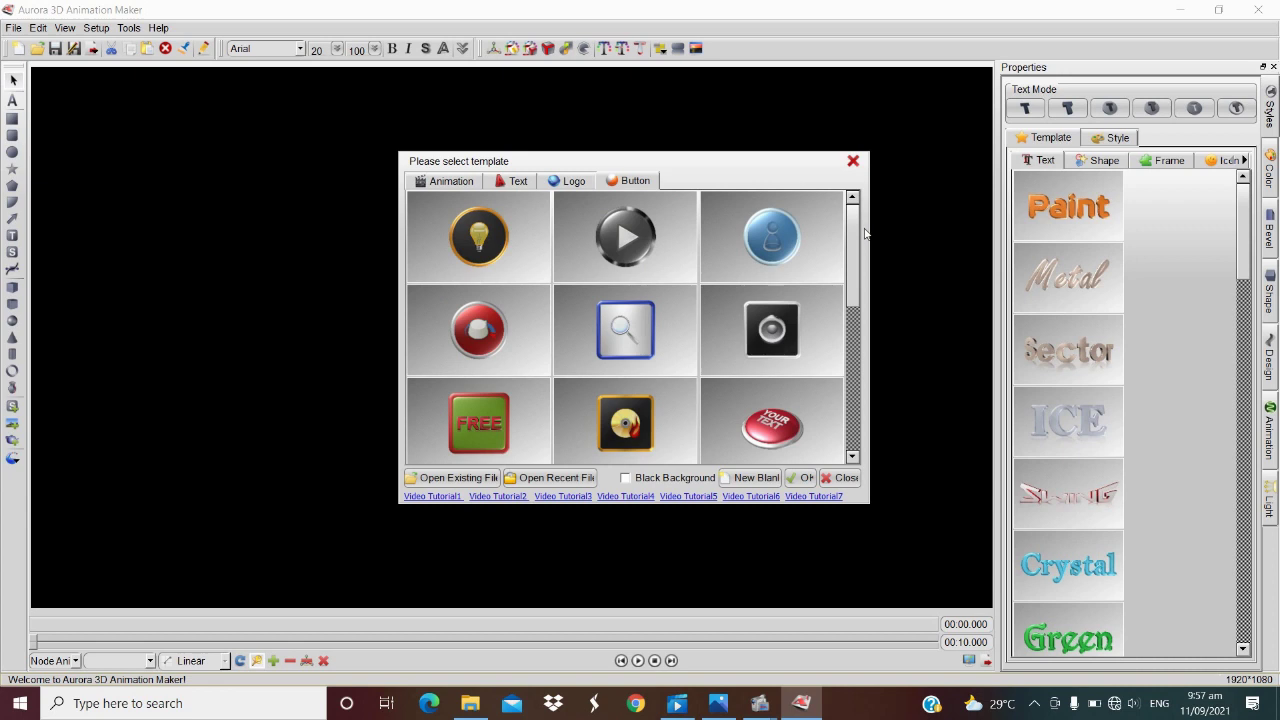
{"action": "left_click", "coordinate": [423, 180]}
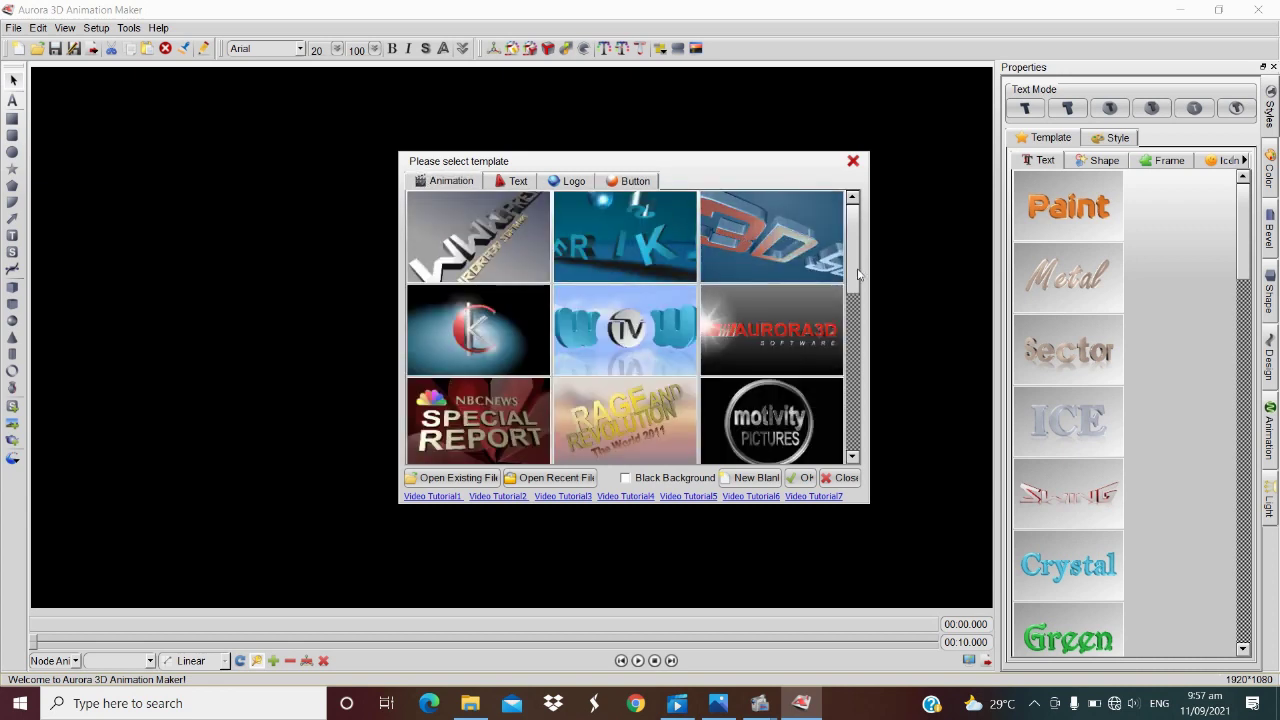
{"action": "mouse_move", "coordinate": [848, 270]}
{"action": "left_mouse_down"}
{"action": "mouse_move", "coordinate": [851, 330]}
{"action": "mouse_move", "coordinate": [852, 268]}
{"action": "left_mouse_up"}
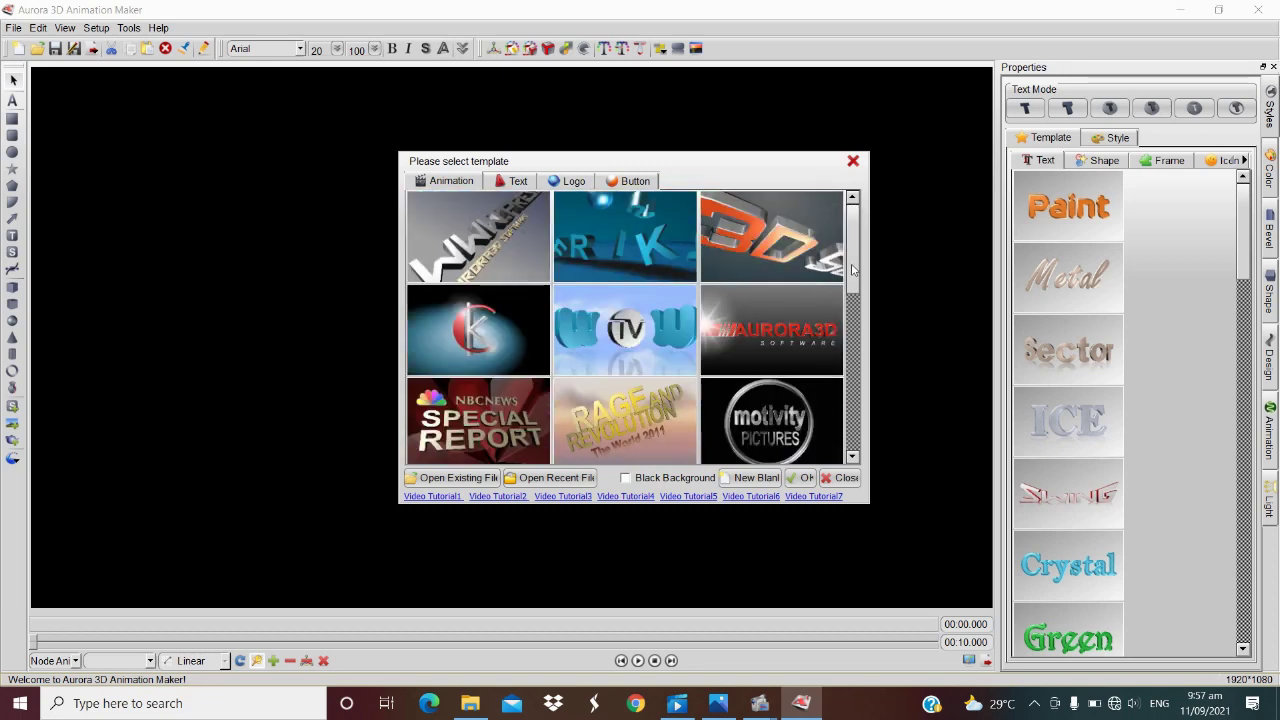
Step: Load the AURORA3D SOFT template into a new document and play its 20-second animation
{"action": "double_click", "coordinate": [786, 251]}
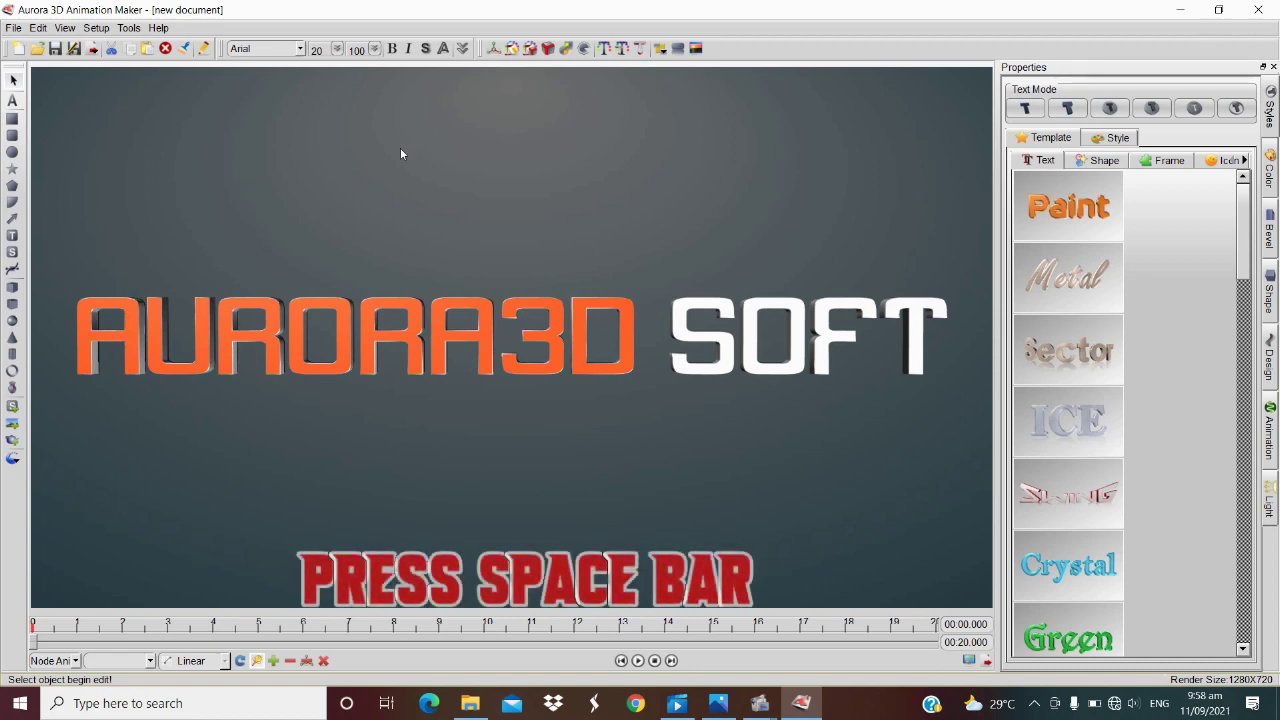
{"action": "key", "text": "space"}
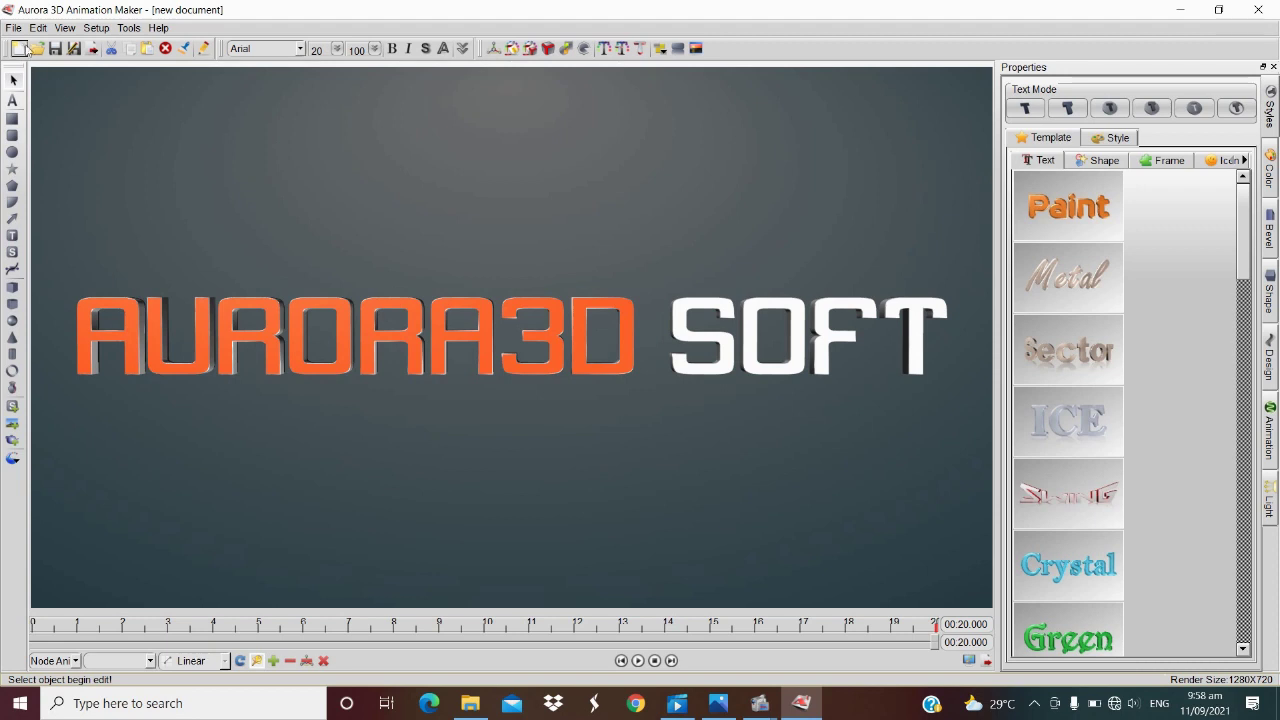
Step: Look through the File, Edit, View and Setup menus, then close them
{"action": "left_click", "coordinate": [15, 28]}
{"action": "left_click", "coordinate": [50, 33]}
{"action": "left_click", "coordinate": [62, 30]}
{"action": "mouse_move", "coordinate": [123, 32]}
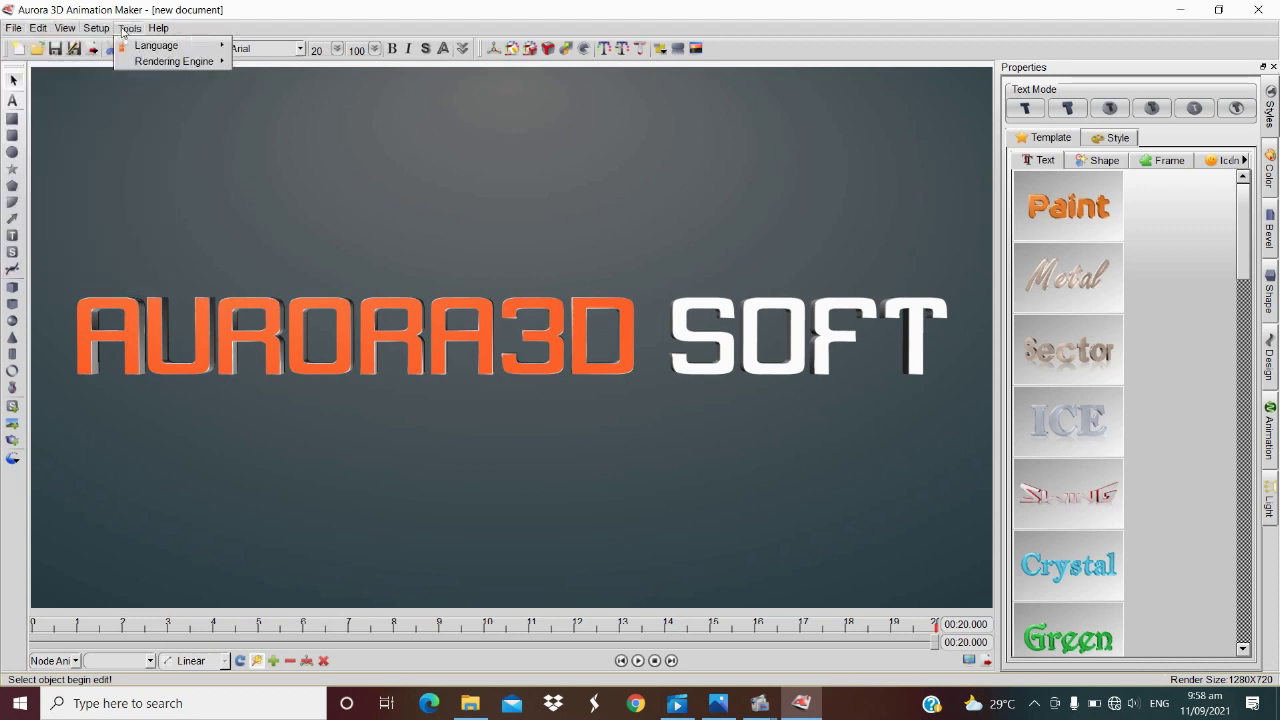
{"action": "left_click", "coordinate": [38, 54]}
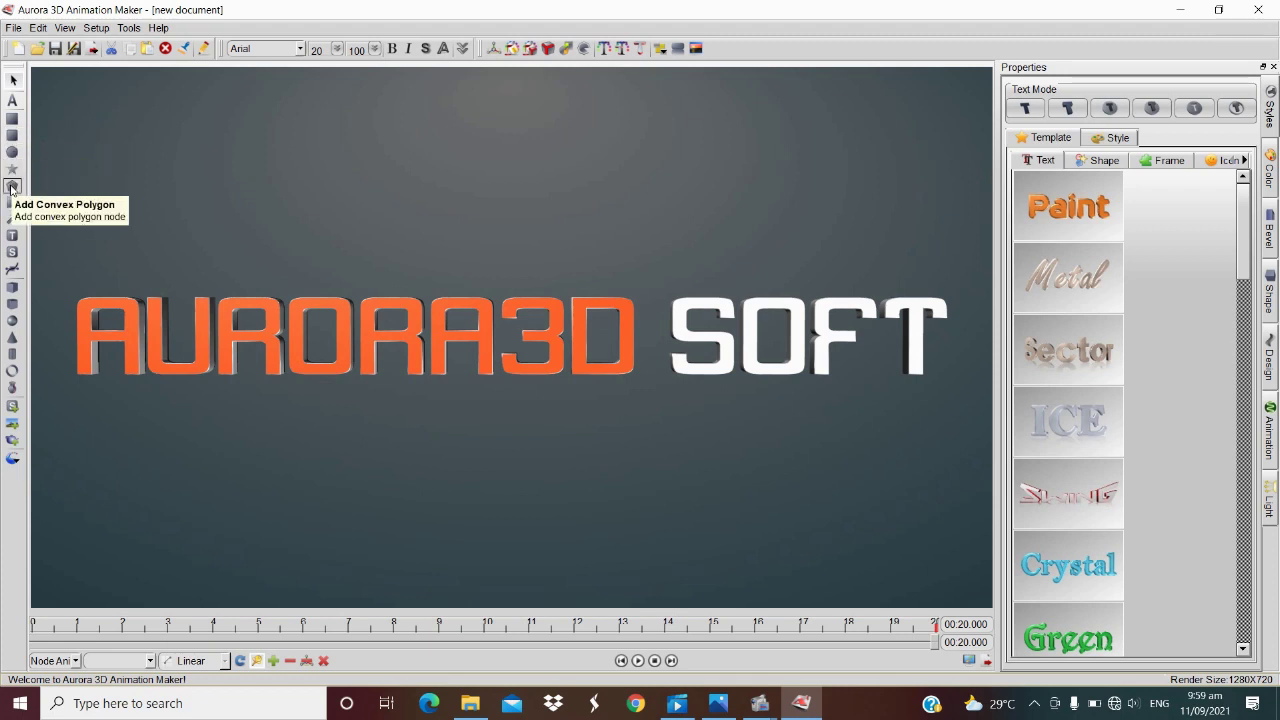
Step: Replace the AURORA3D SOFT title wording with 'BASIC info'
{"action": "left_click", "coordinate": [1117, 137]}
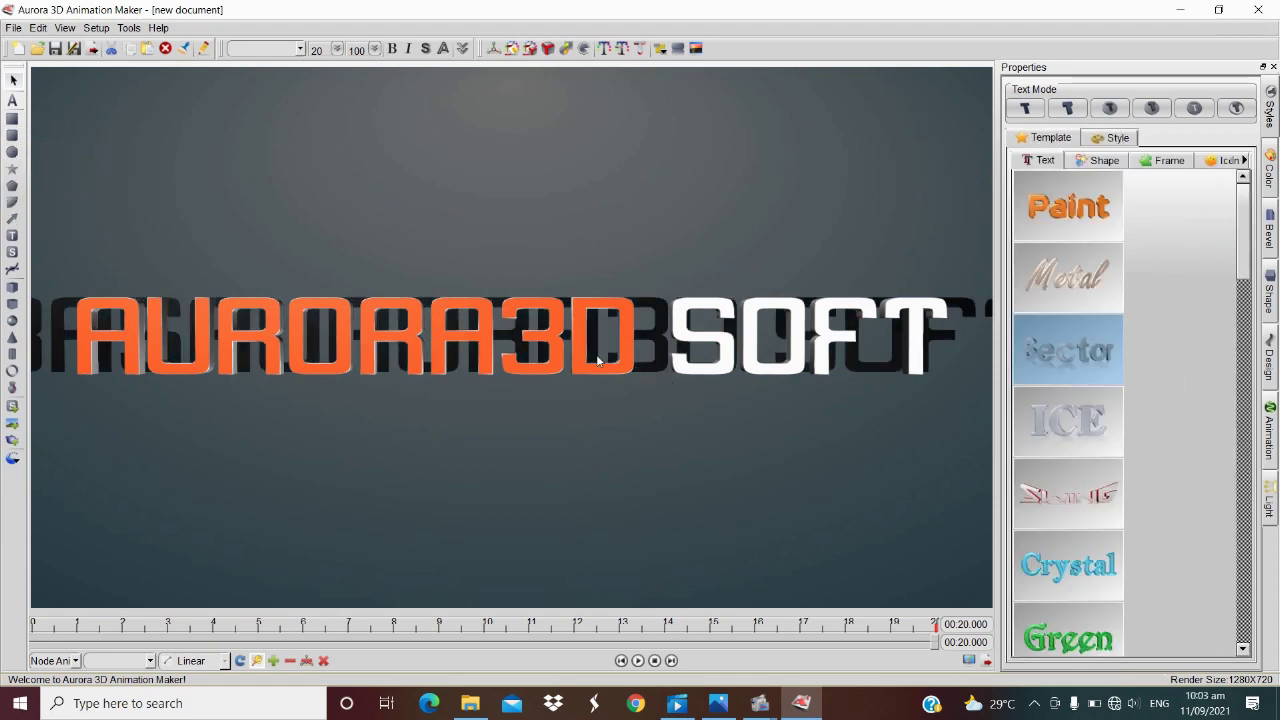
{"action": "left_click", "coordinate": [600, 362]}
{"action": "double_click", "coordinate": [620, 362]}
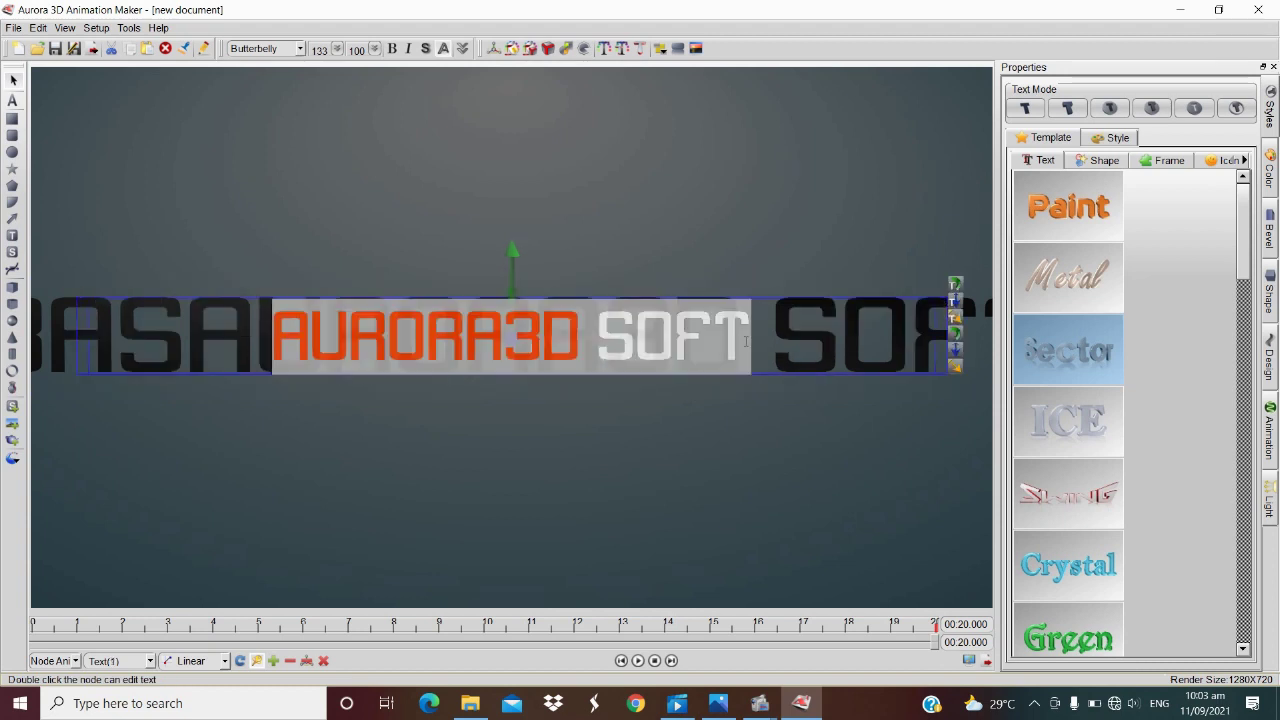
{"action": "left_click_drag", "start_coordinate": [745, 341], "coordinate": [179, 347]}
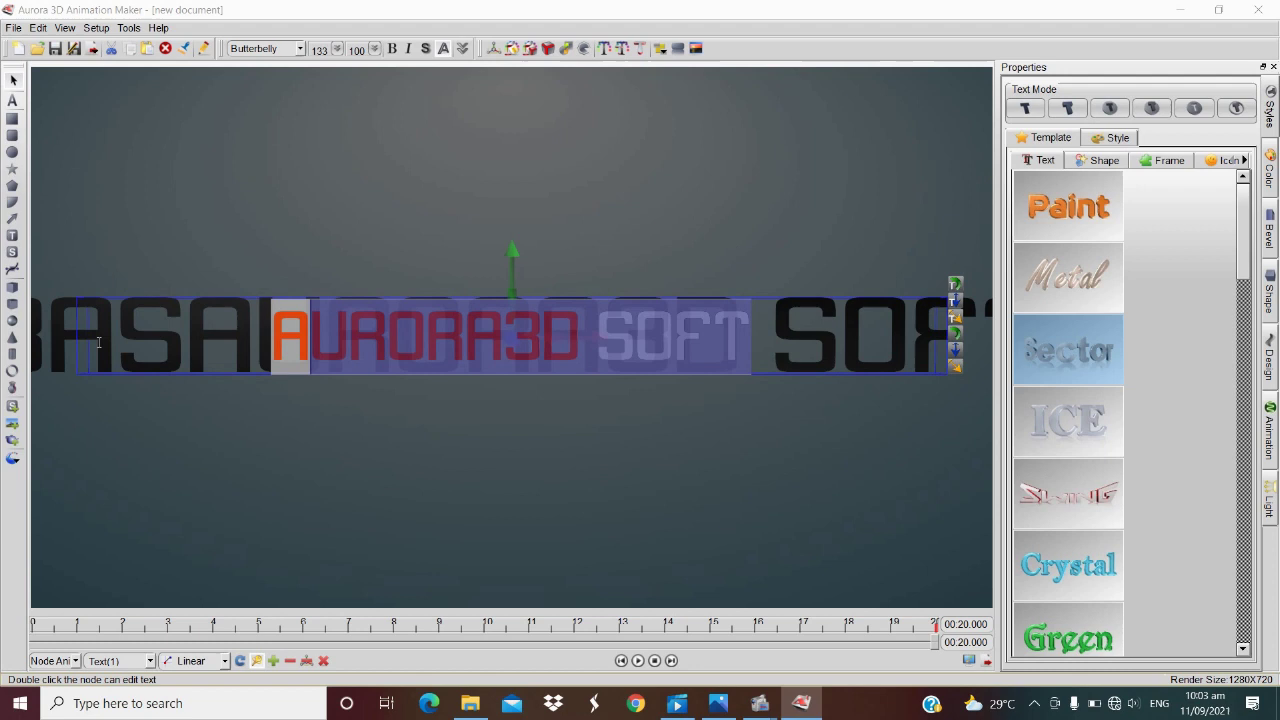
{"action": "key", "text": "Delete"}
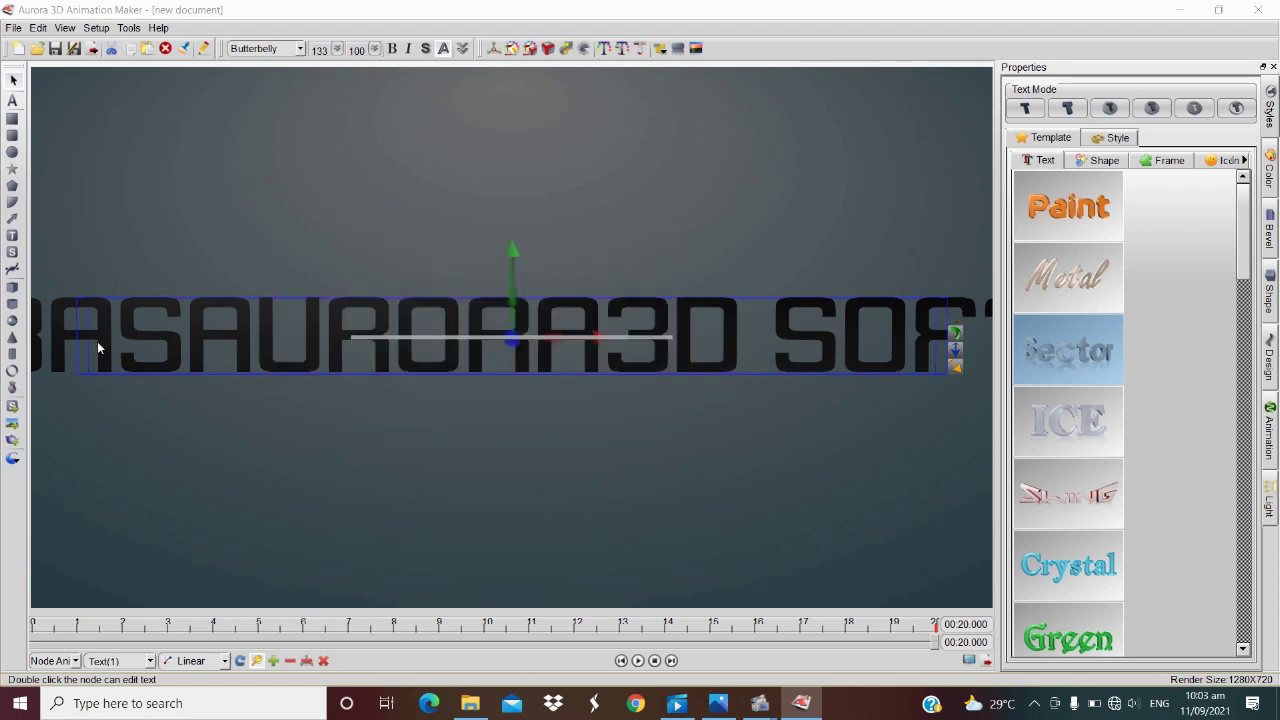
{"action": "type", "text": "BASIC info"}
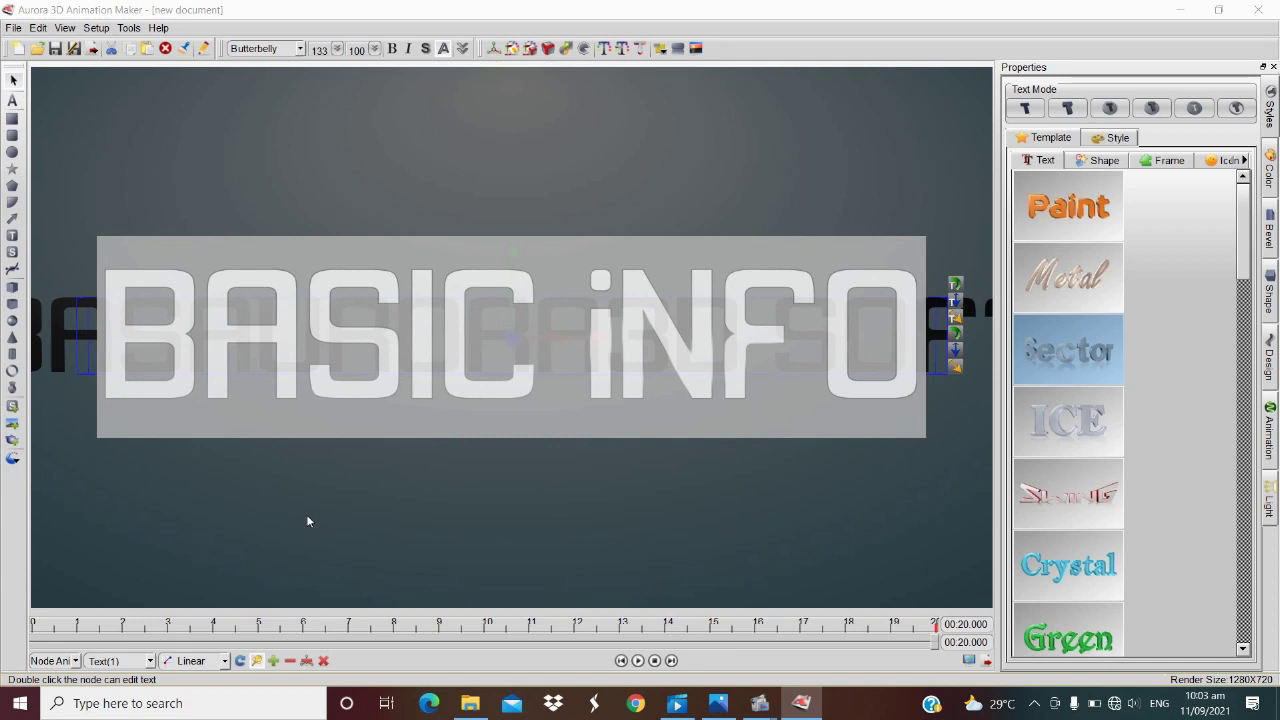
{"action": "left_click", "coordinate": [811, 485]}
Step: Delete the leftover dark background text and colour the BASIC iNFO title red (R245 G35 B56)
{"action": "left_click", "coordinate": [889, 329]}
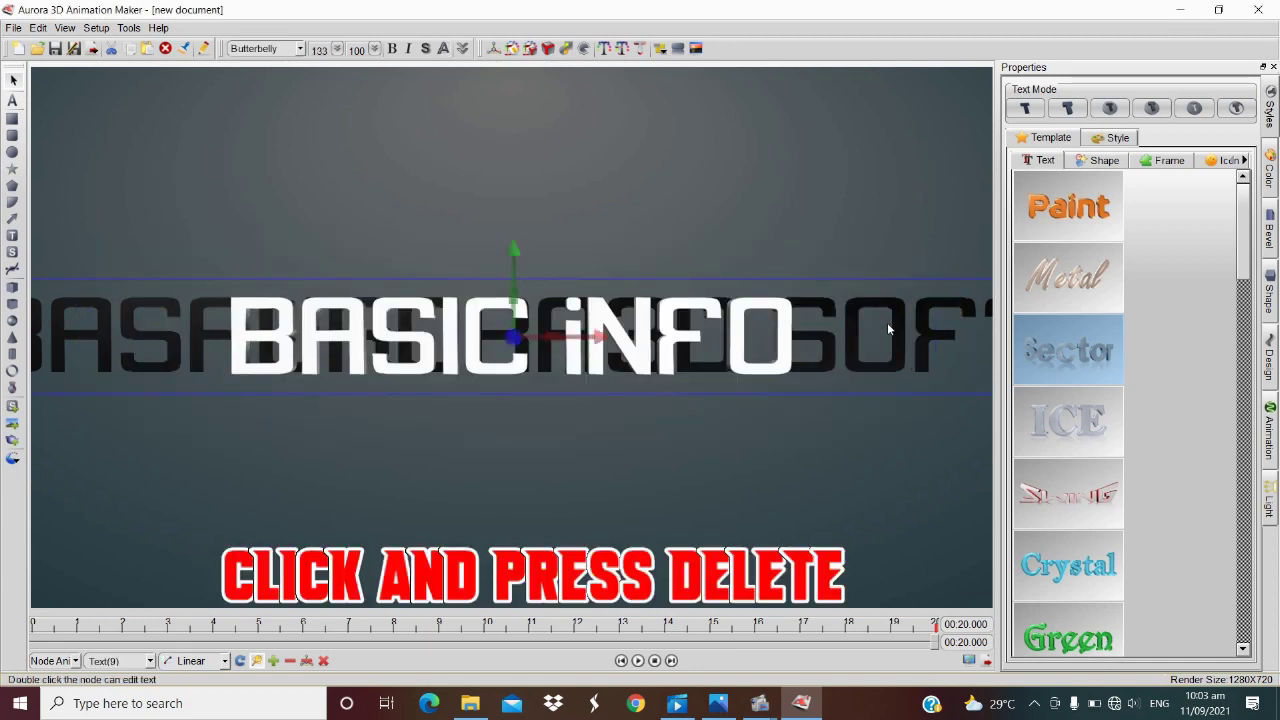
{"action": "key", "text": "Delete"}
{"action": "double_click", "coordinate": [864, 347]}
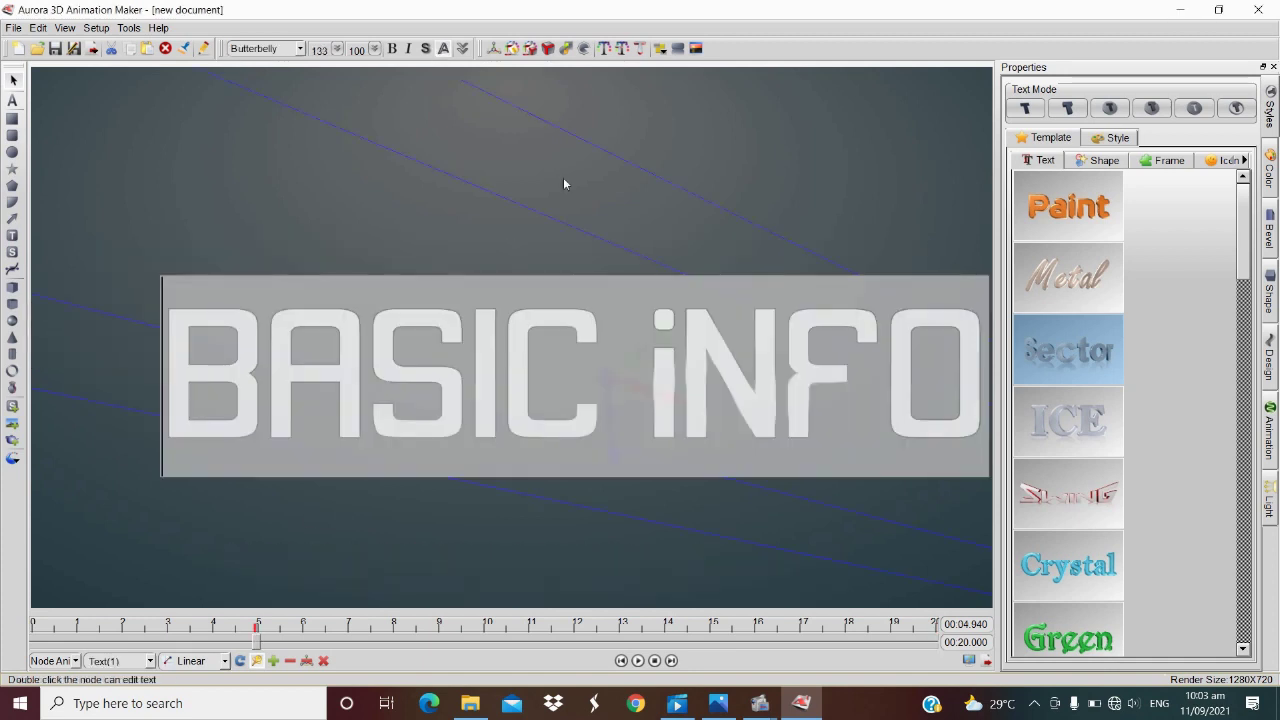
{"action": "left_click", "coordinate": [604, 48]}
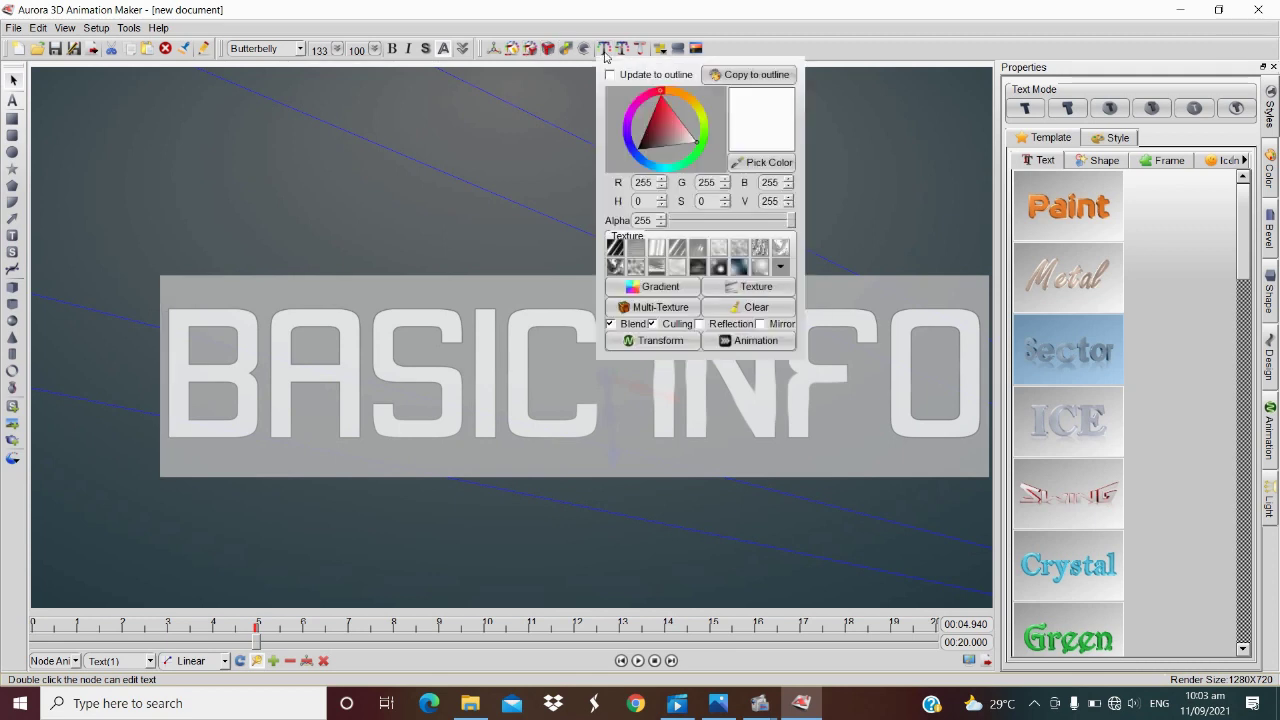
{"action": "left_click", "coordinate": [667, 108]}
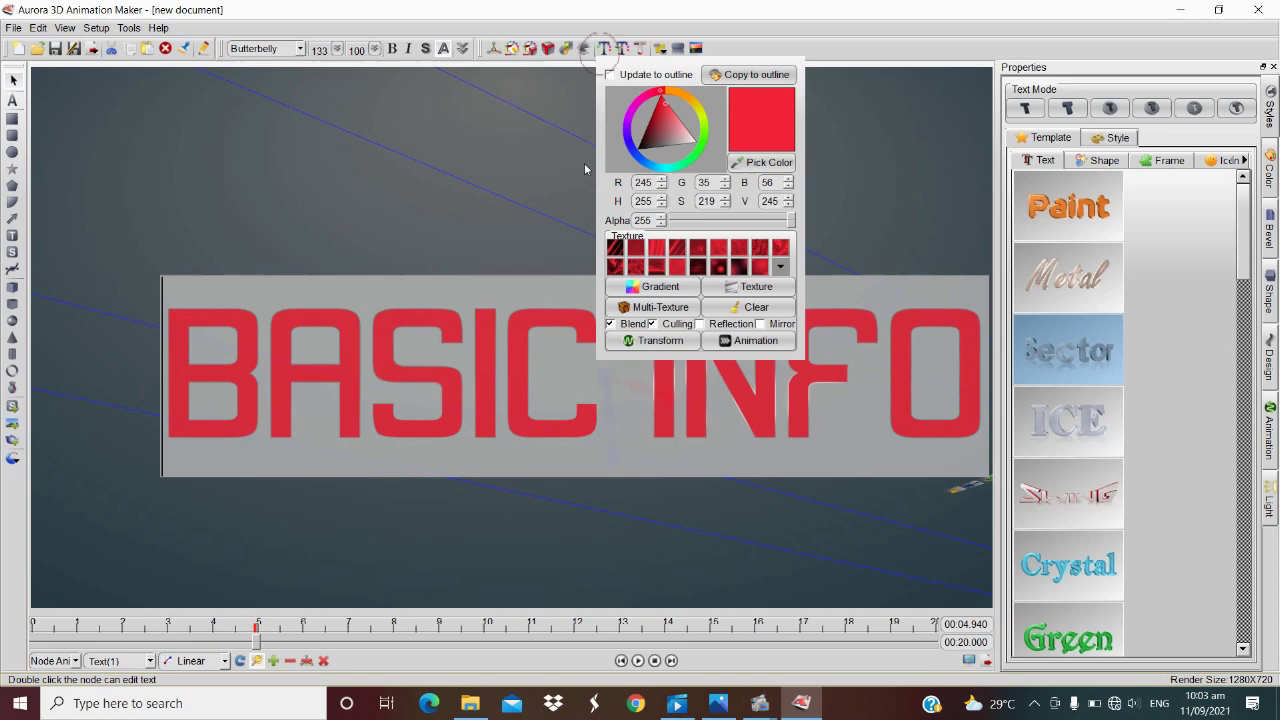
{"action": "left_click", "coordinate": [878, 141]}
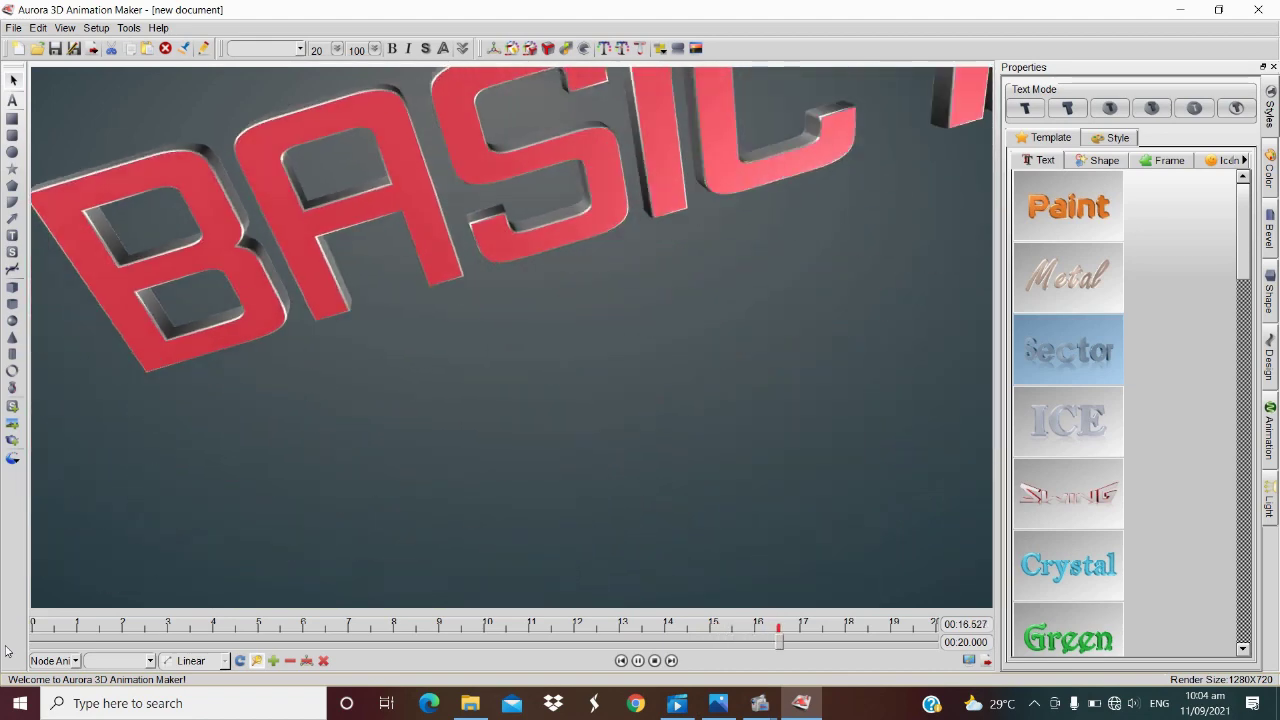
Step: Set the golden bokeh BACK GROUNDS_02 video as the background and preview the animation
{"action": "left_click", "coordinate": [697, 49]}
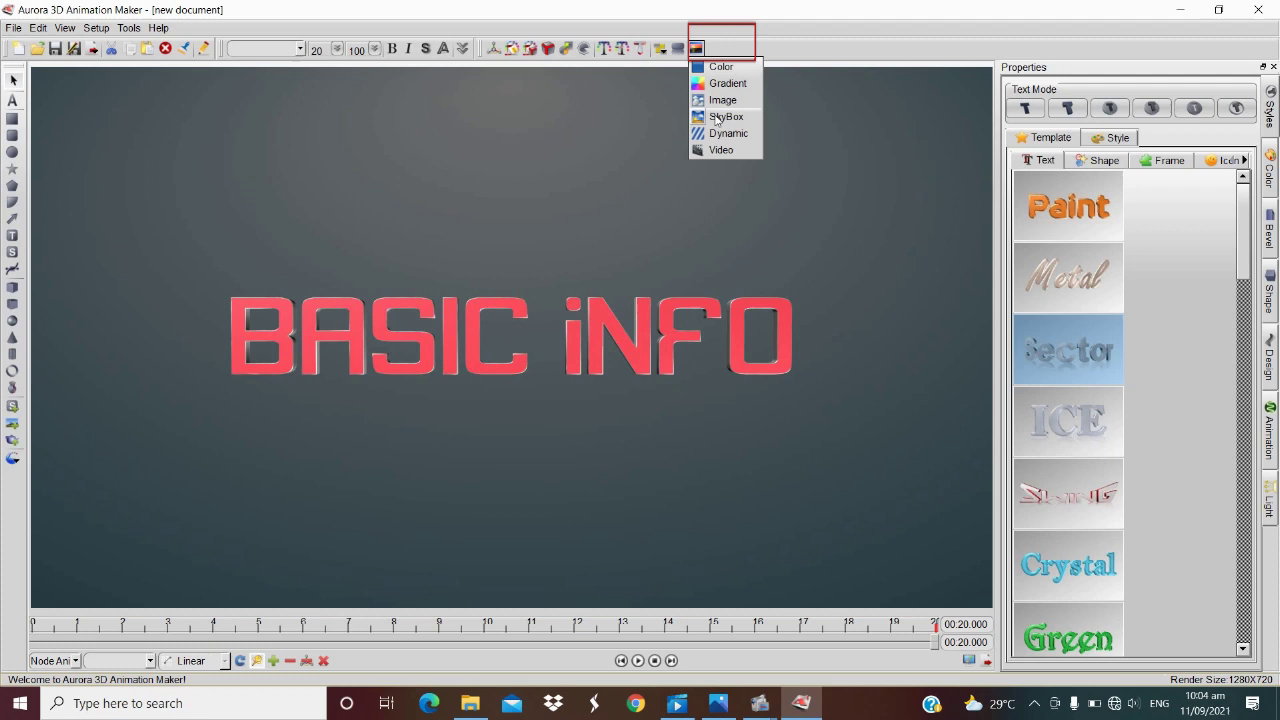
{"action": "left_click", "coordinate": [716, 151]}
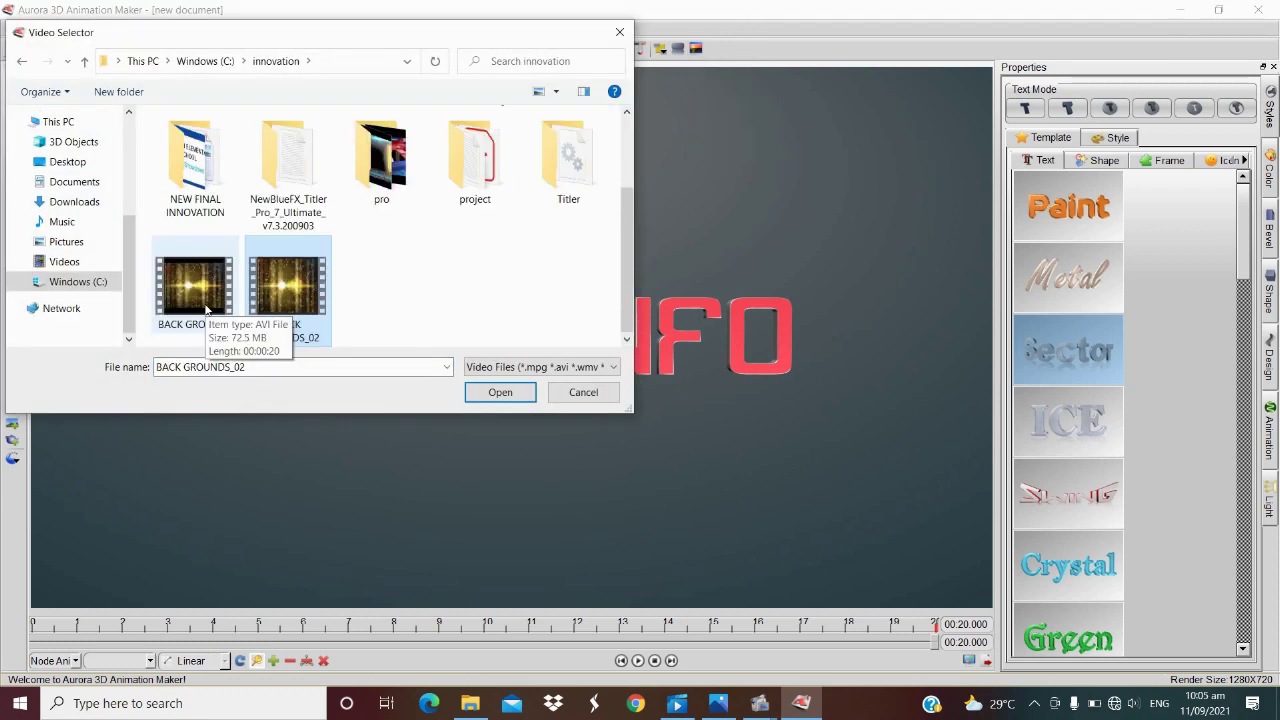
{"action": "left_click", "coordinate": [505, 391]}
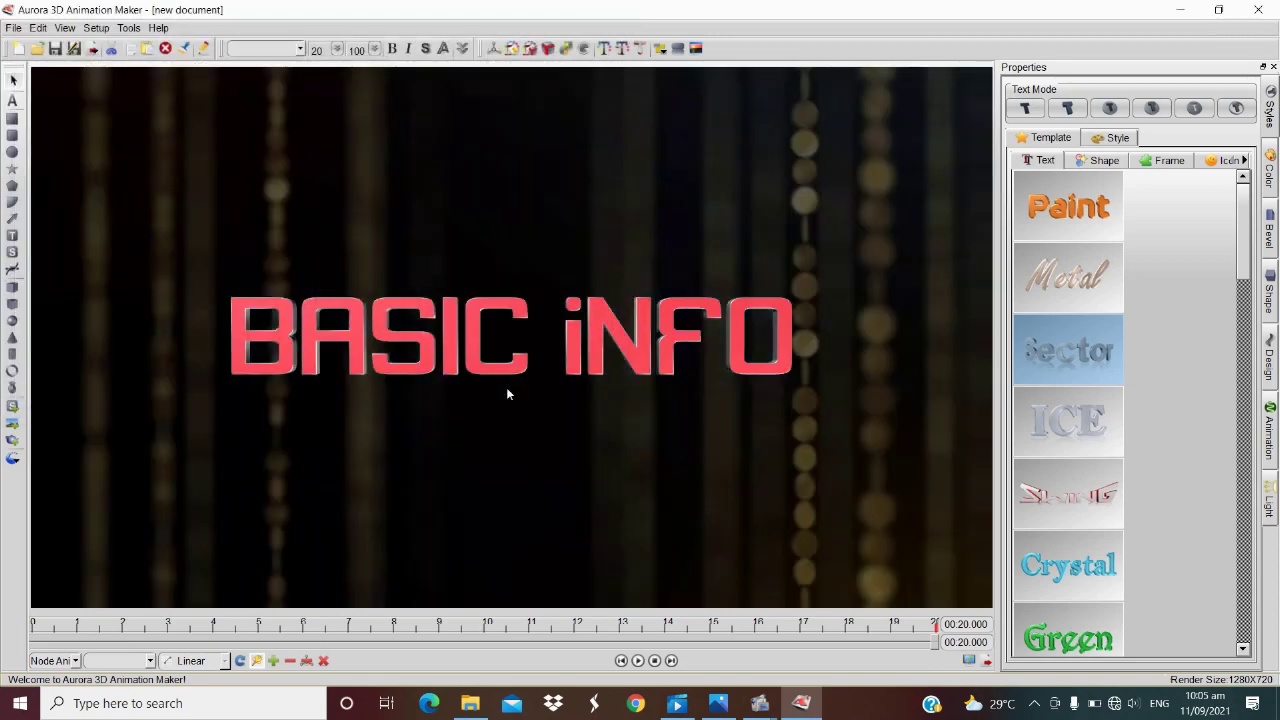
{"action": "key", "text": "space"}
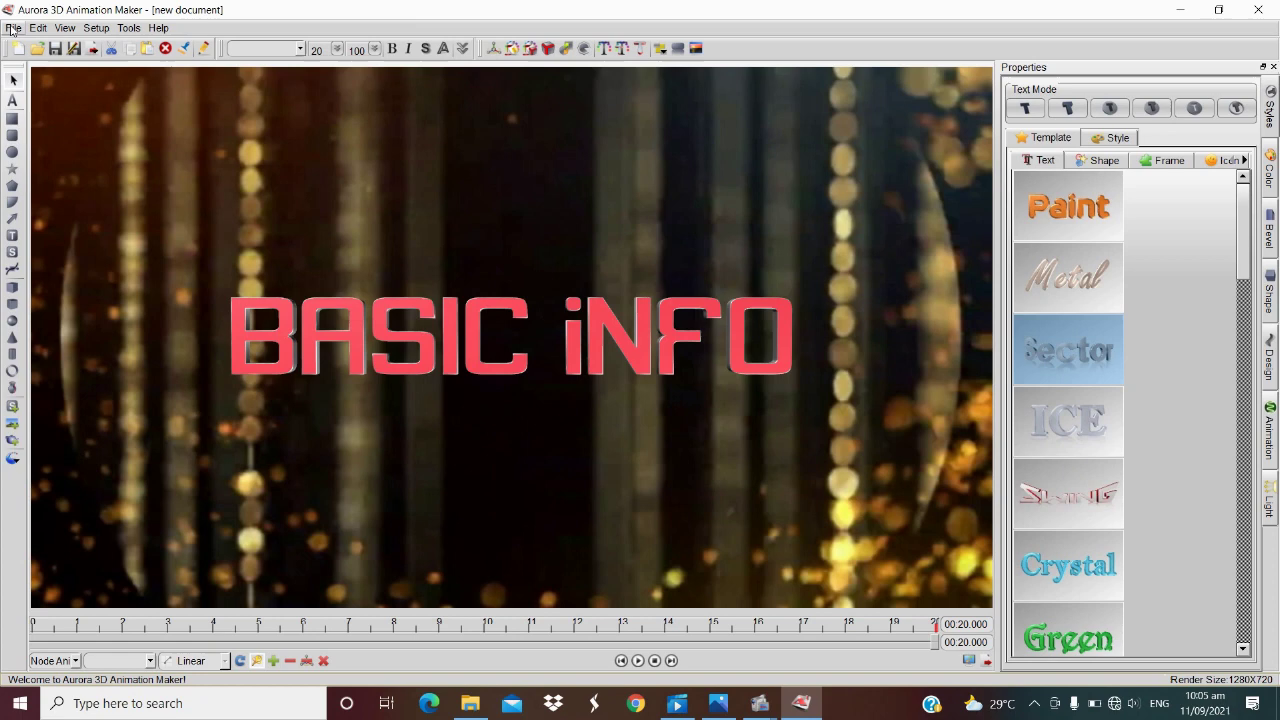
Step: Export the animation as BASI INFO.avi in Documents and start rendering
{"action": "left_click", "coordinate": [13, 28]}
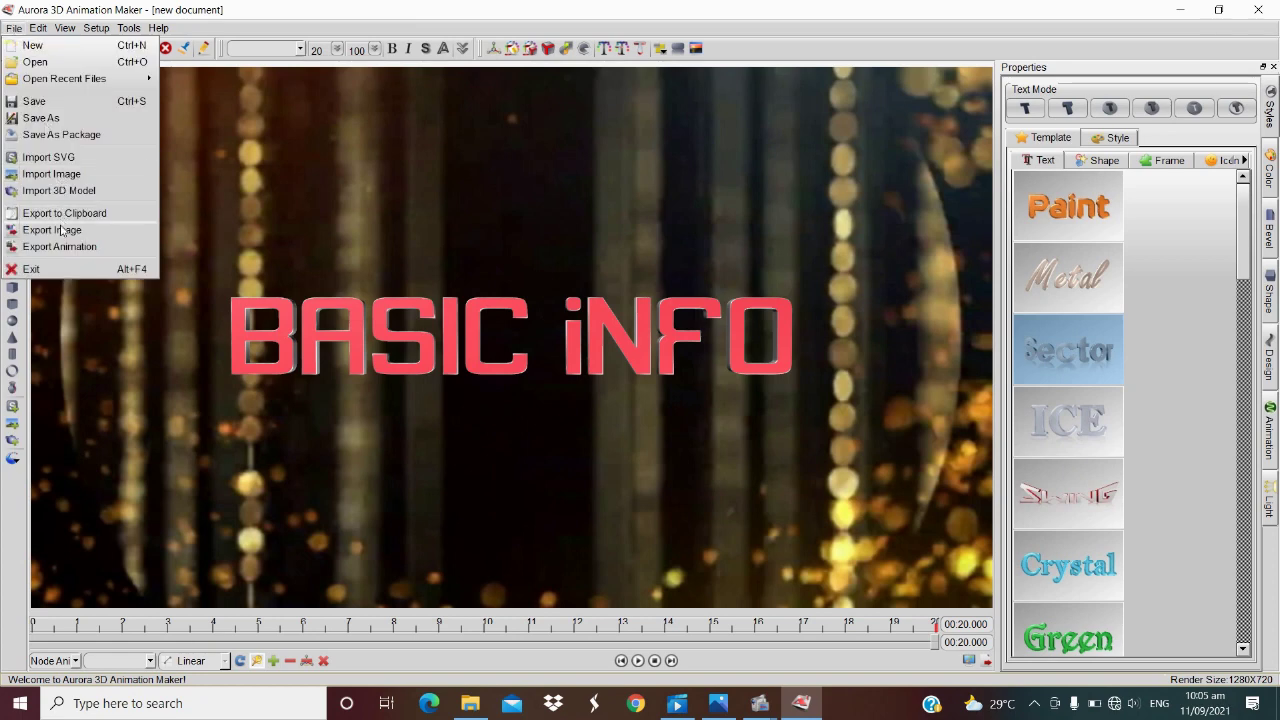
{"action": "left_click", "coordinate": [184, 128]}
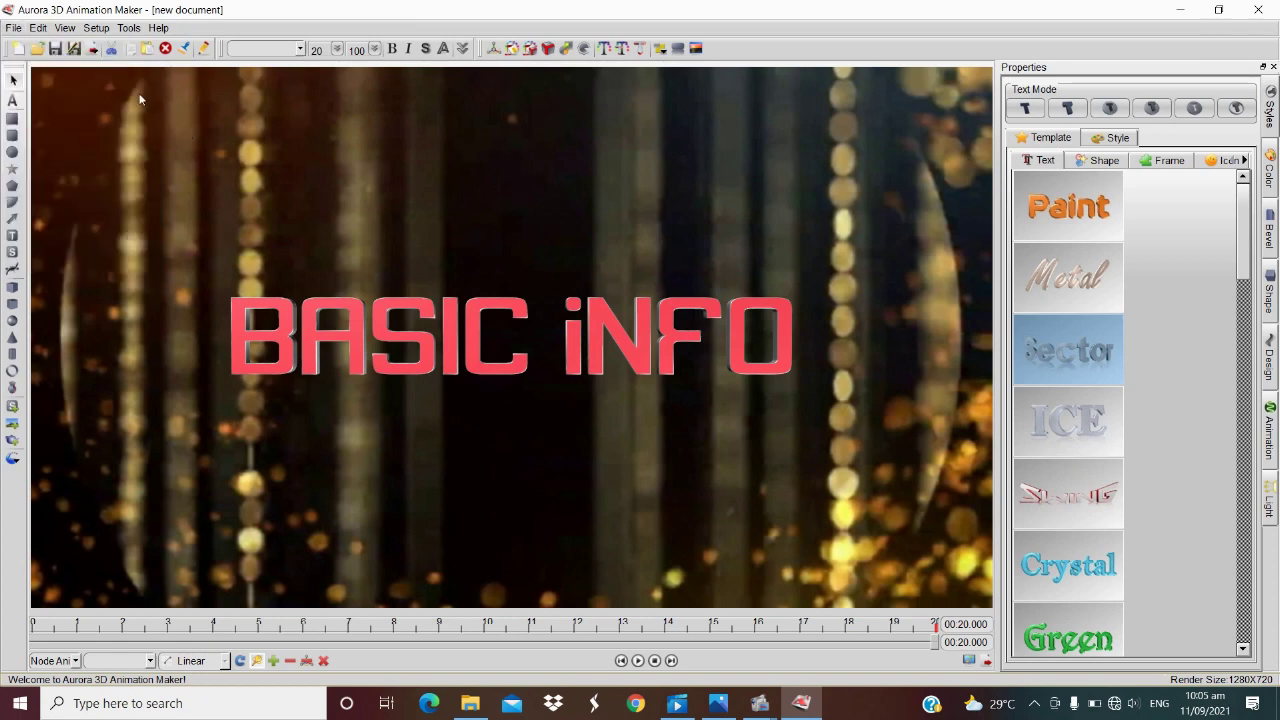
{"action": "left_click", "coordinate": [92, 50]}
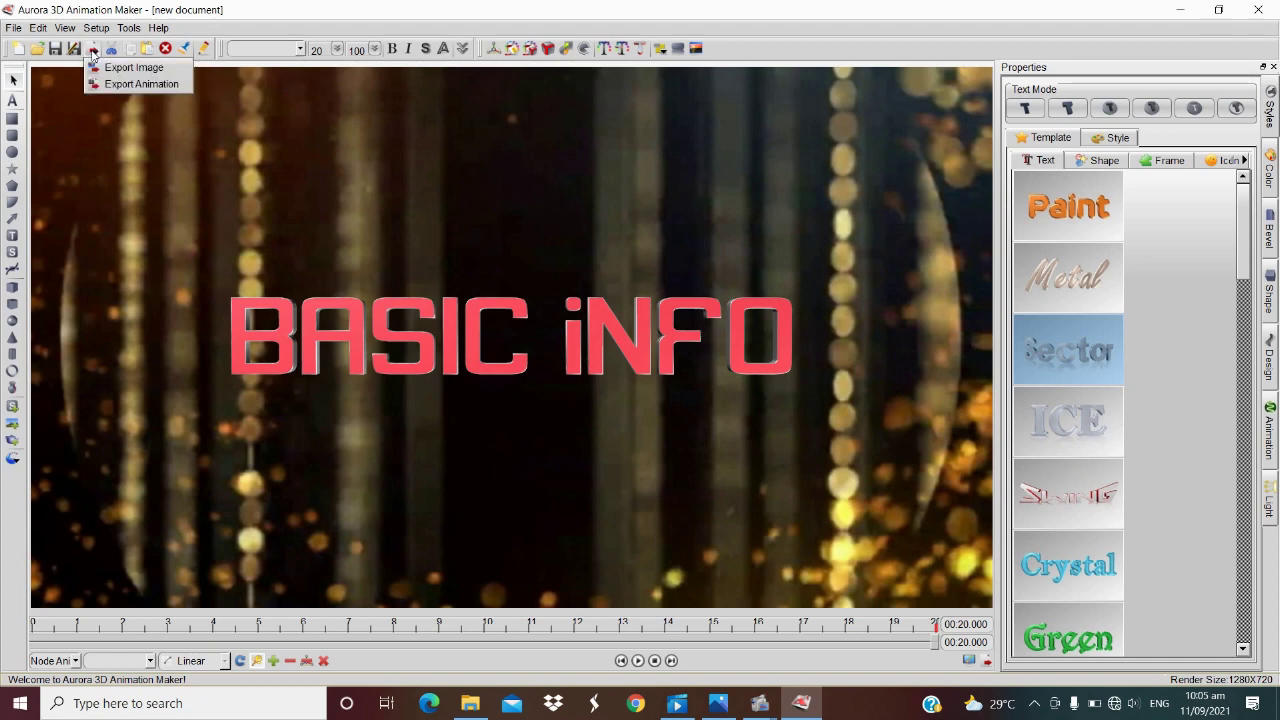
{"action": "left_click", "coordinate": [140, 84]}
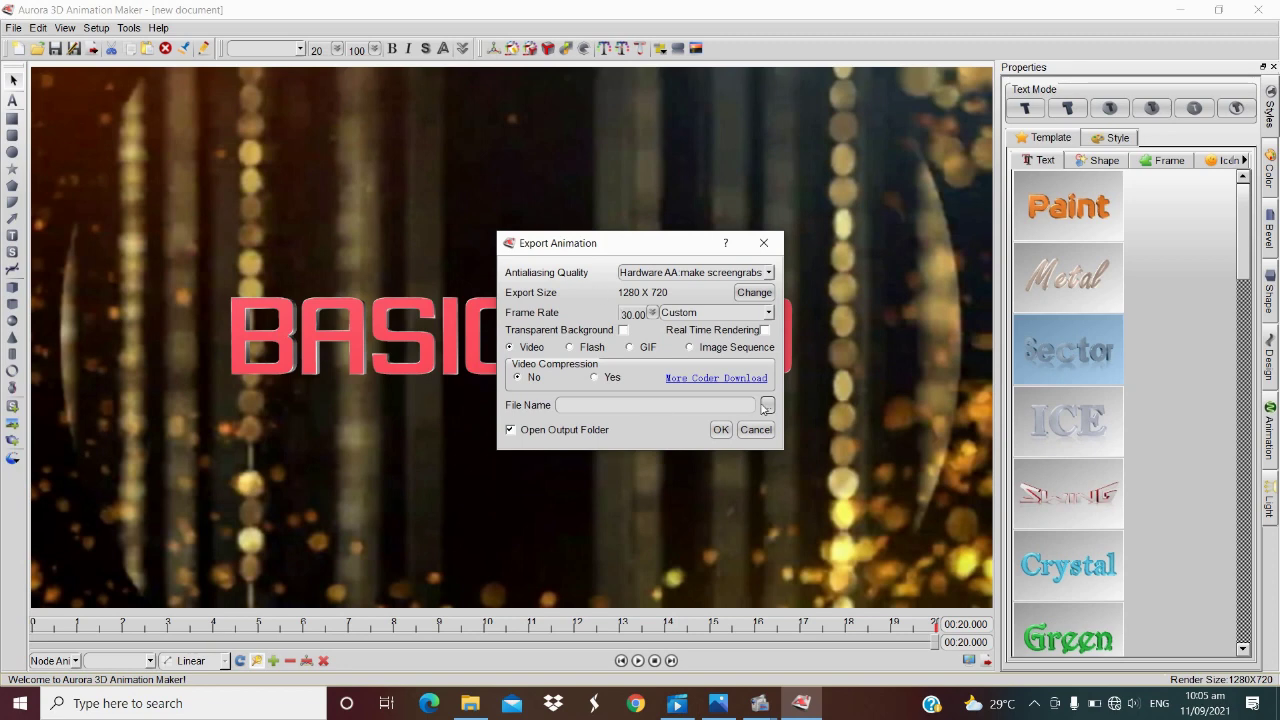
{"action": "left_click", "coordinate": [696, 405]}
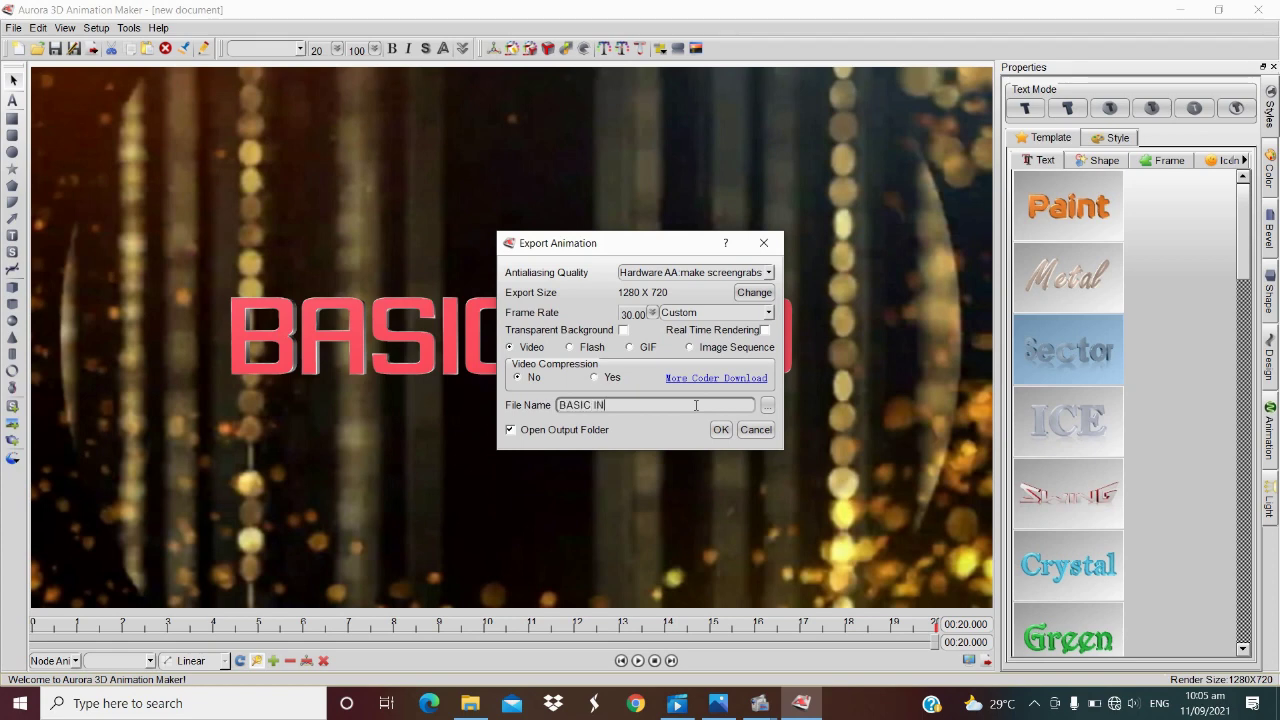
{"action": "left_click", "coordinate": [767, 405]}
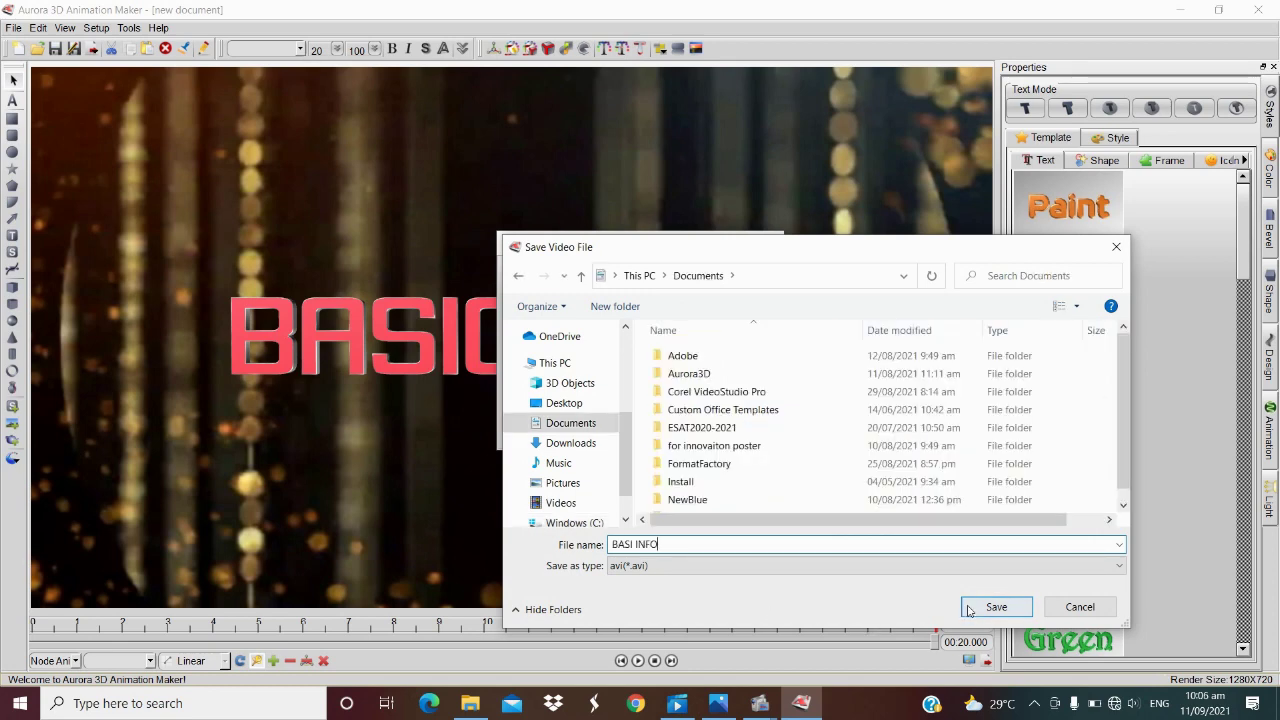
{"action": "left_click", "coordinate": [968, 608]}
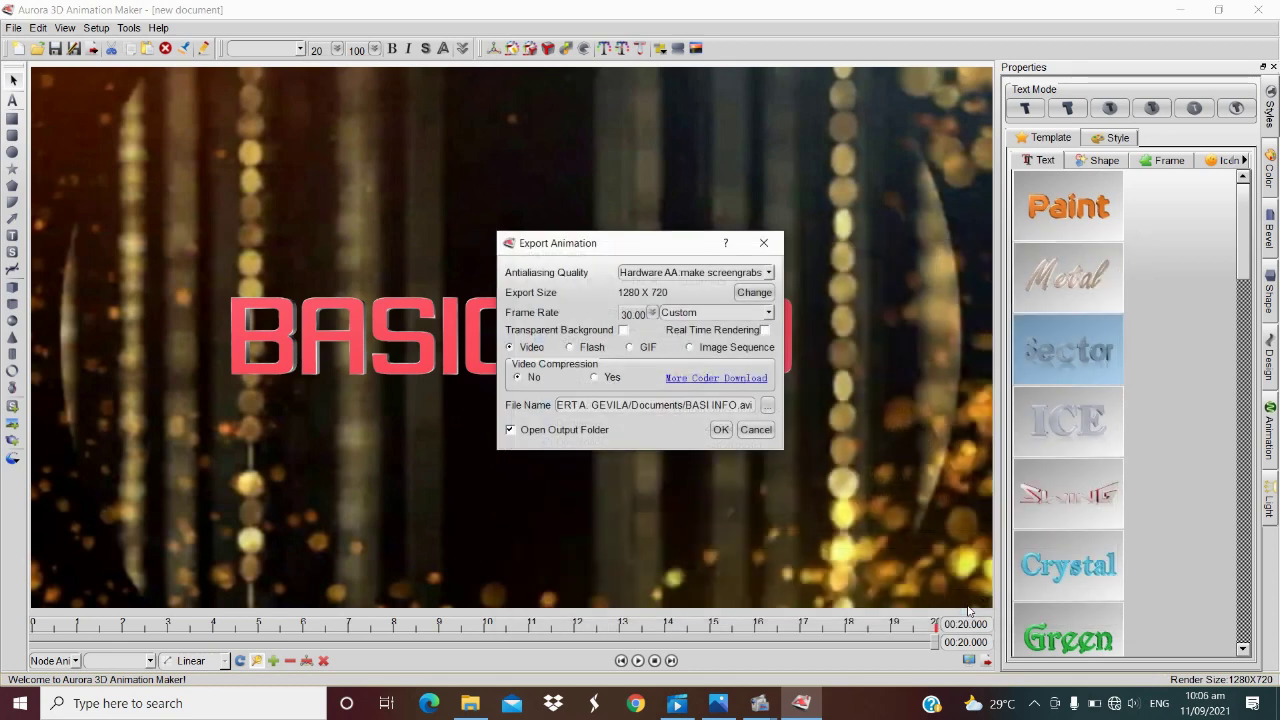
{"action": "left_click", "coordinate": [721, 430]}
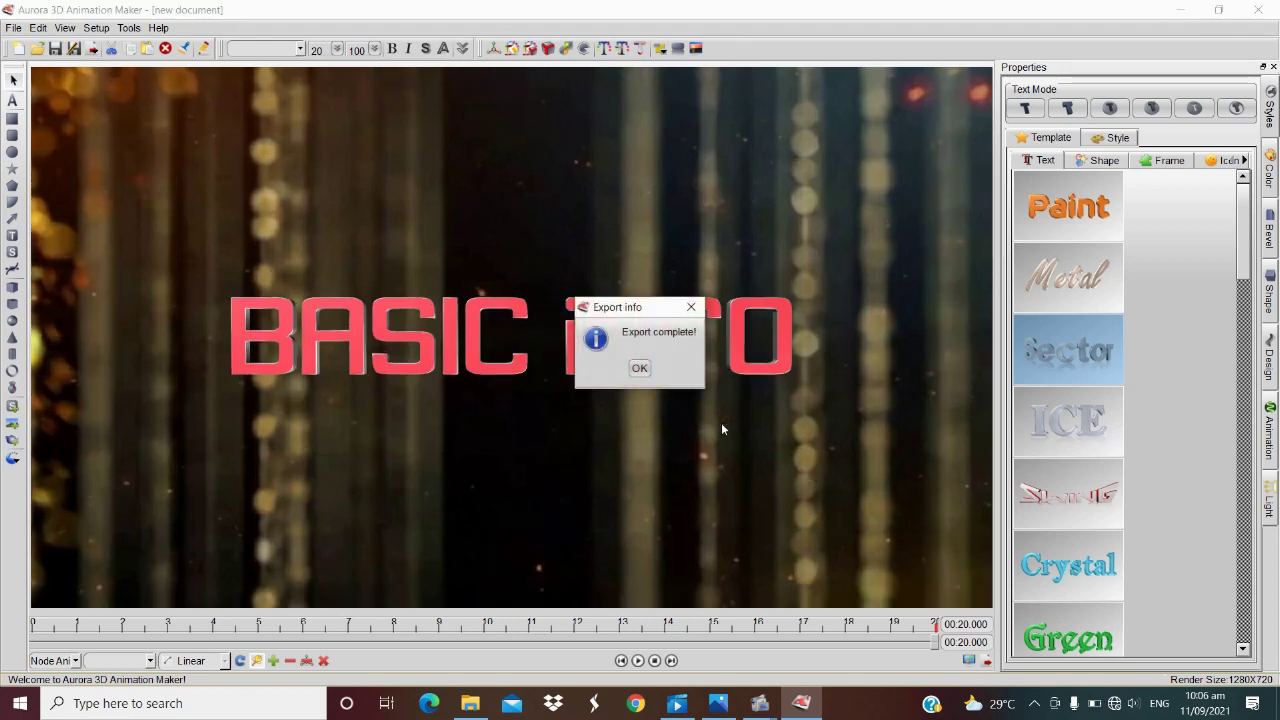
Step: Dismiss the Export complete notice and minimize the Documents folder showing BASI INFO.avi
{"action": "left_click", "coordinate": [640, 369]}
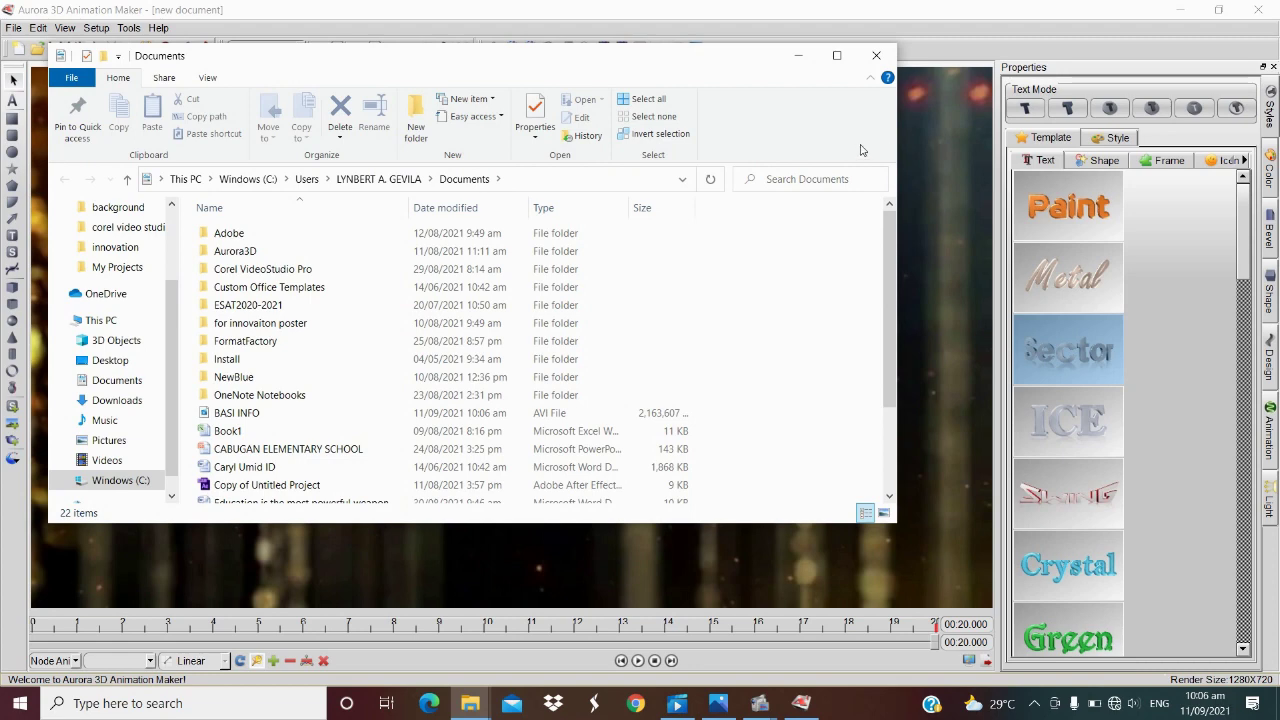
{"action": "left_click", "coordinate": [801, 56]}
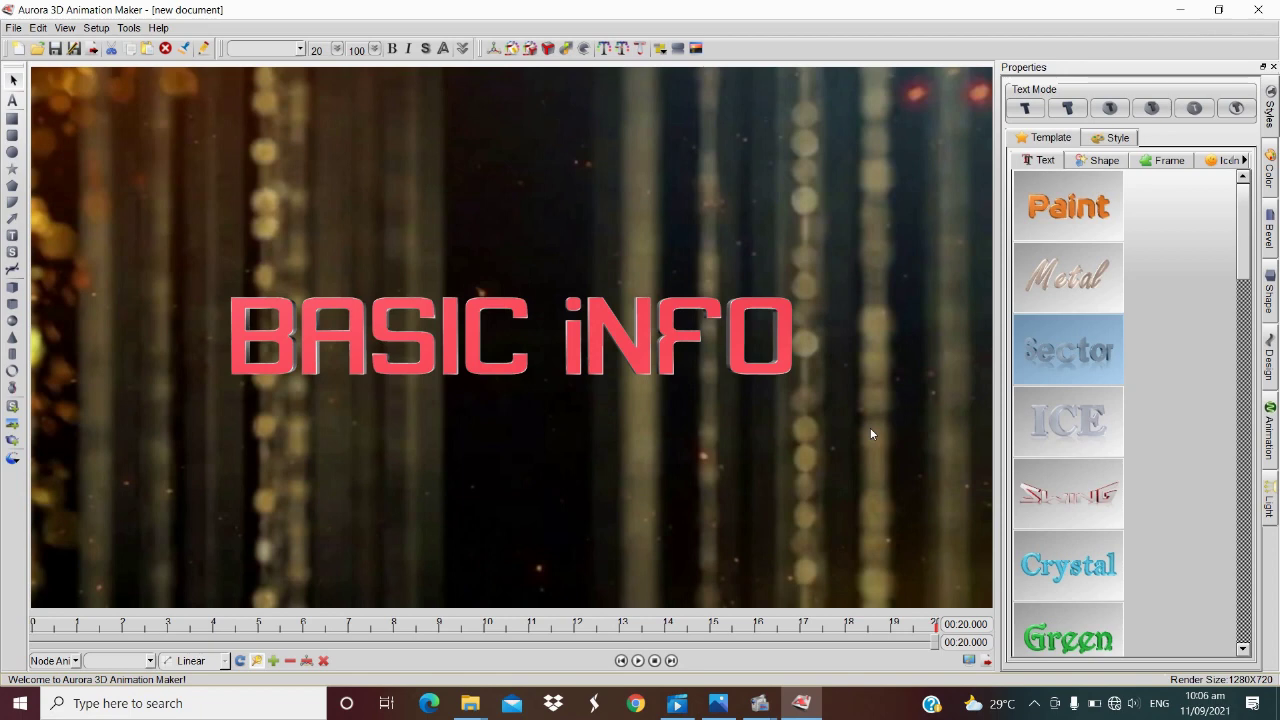
Step: Create a new blank project with a 1024×576 render size
{"action": "key", "text": "ctrl+n"}
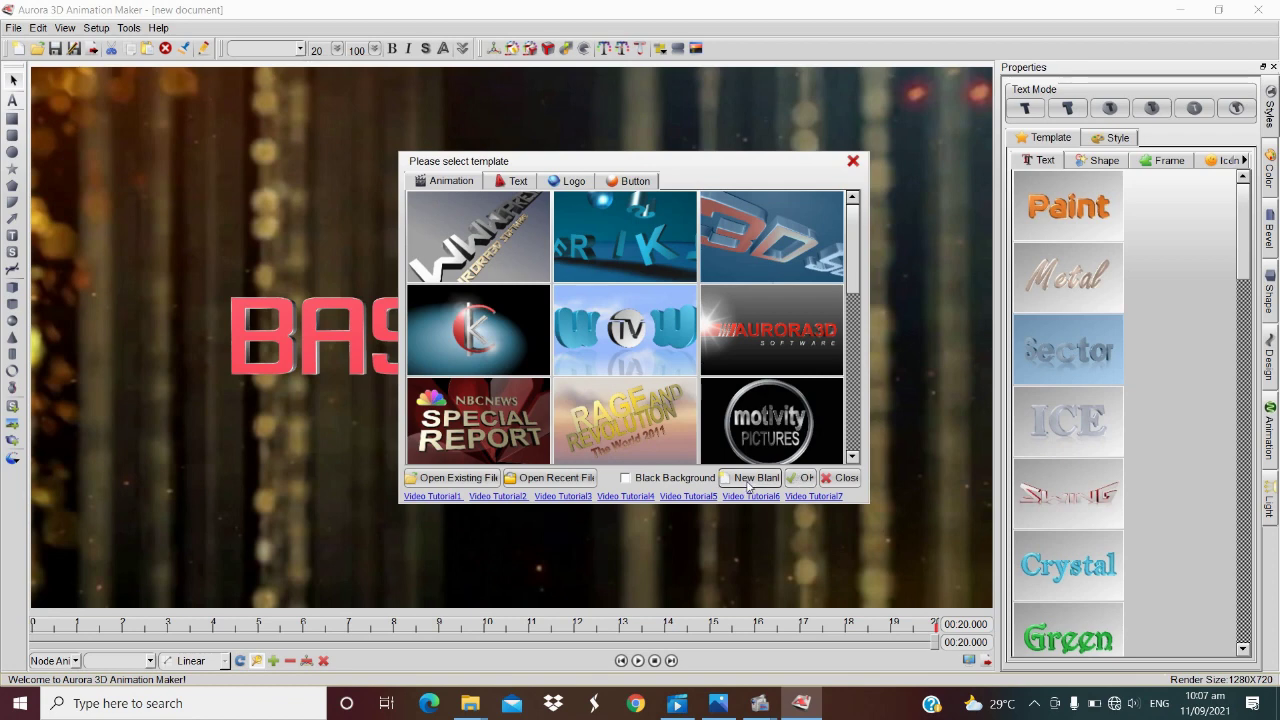
{"action": "left_click", "coordinate": [750, 478]}
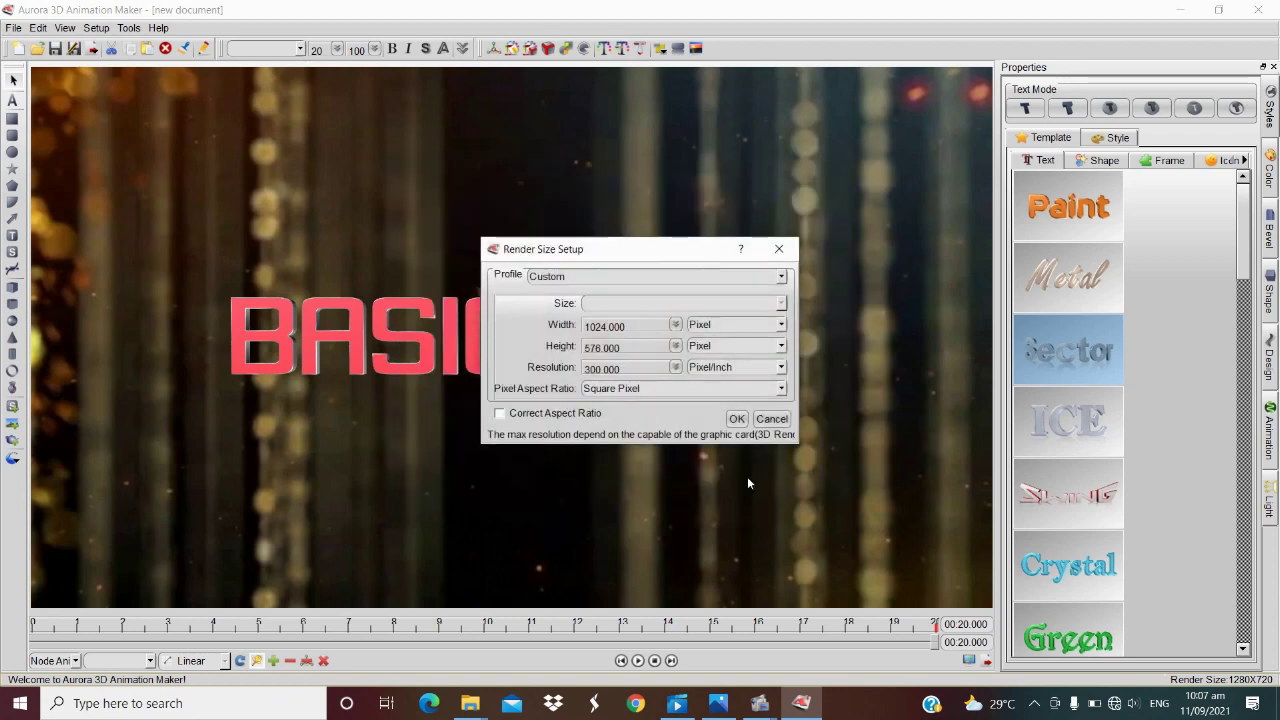
{"action": "left_click", "coordinate": [736, 419]}
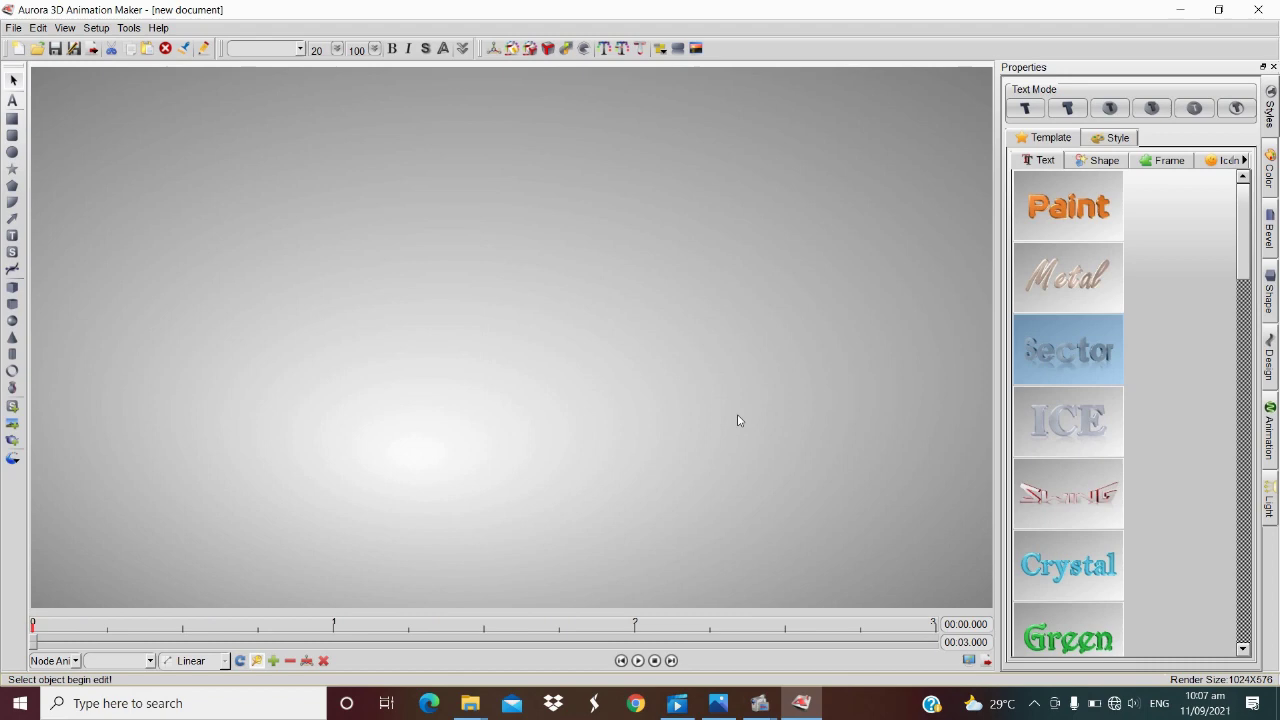
Step: Add Sector-style 3D text and change its wording to 'BASIC iNFO'
{"action": "left_click", "coordinate": [1087, 360]}
{"action": "left_click_drag", "start_coordinate": [748, 345], "coordinate": [281, 355]}
{"action": "type", "text": "BA"}
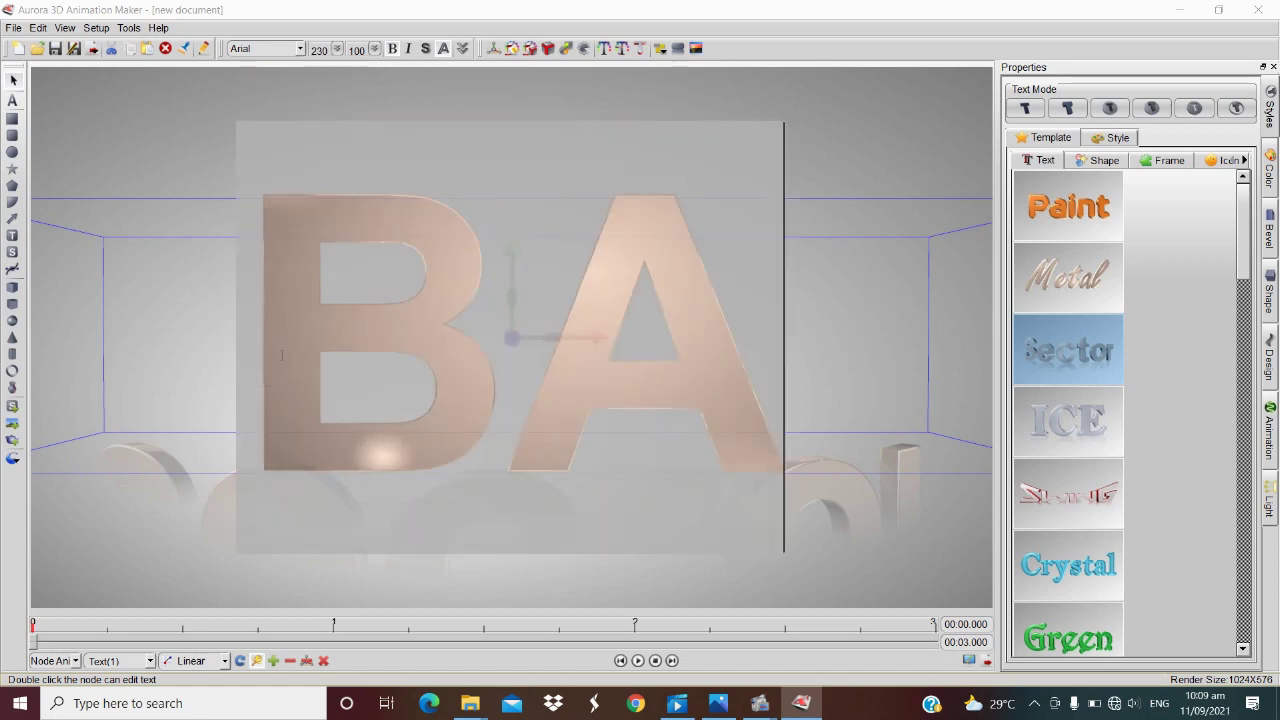
{"action": "type", "text": "SO"}
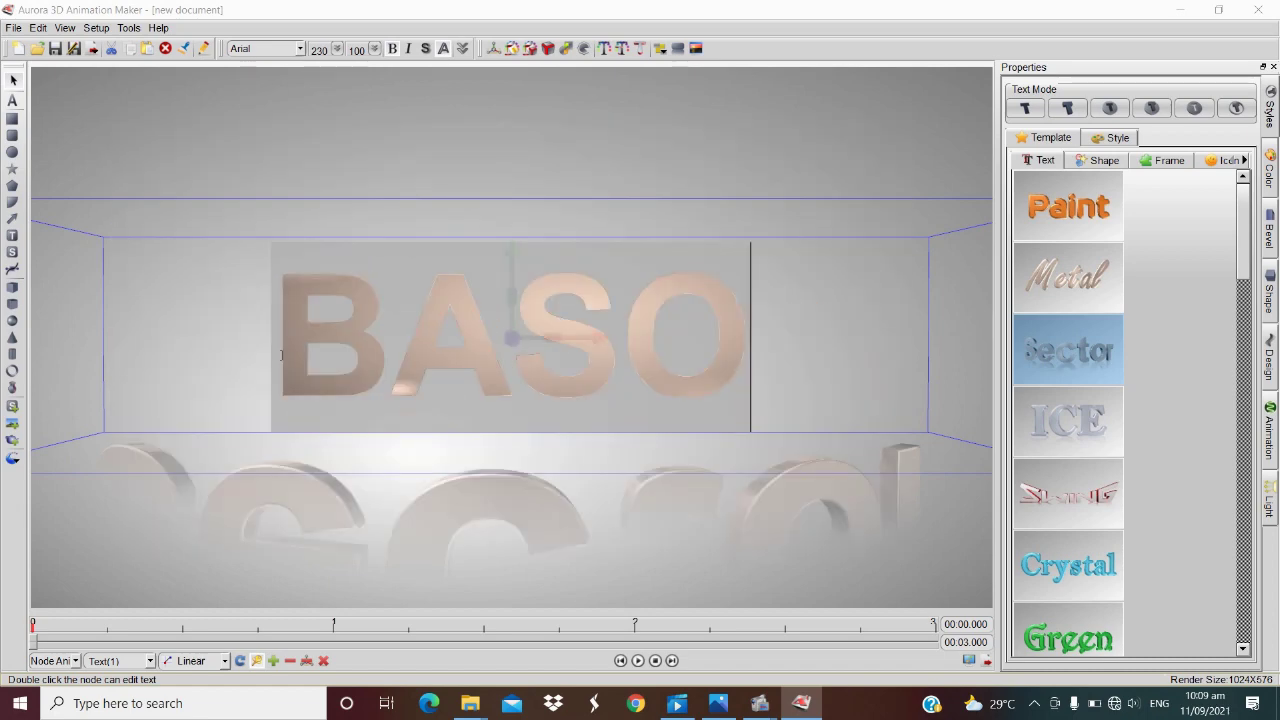
{"action": "key", "text": "BackSpace"}
{"action": "type", "text": "IC"}
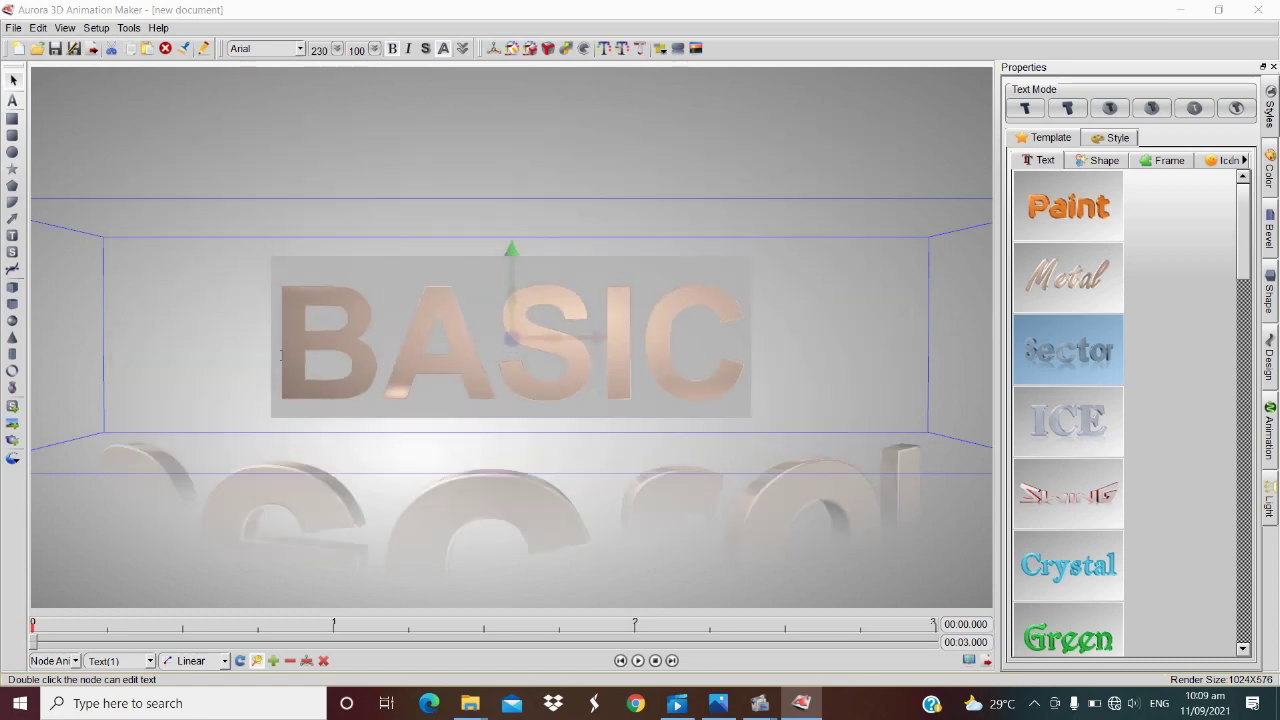
{"action": "type", "text": " iN"}
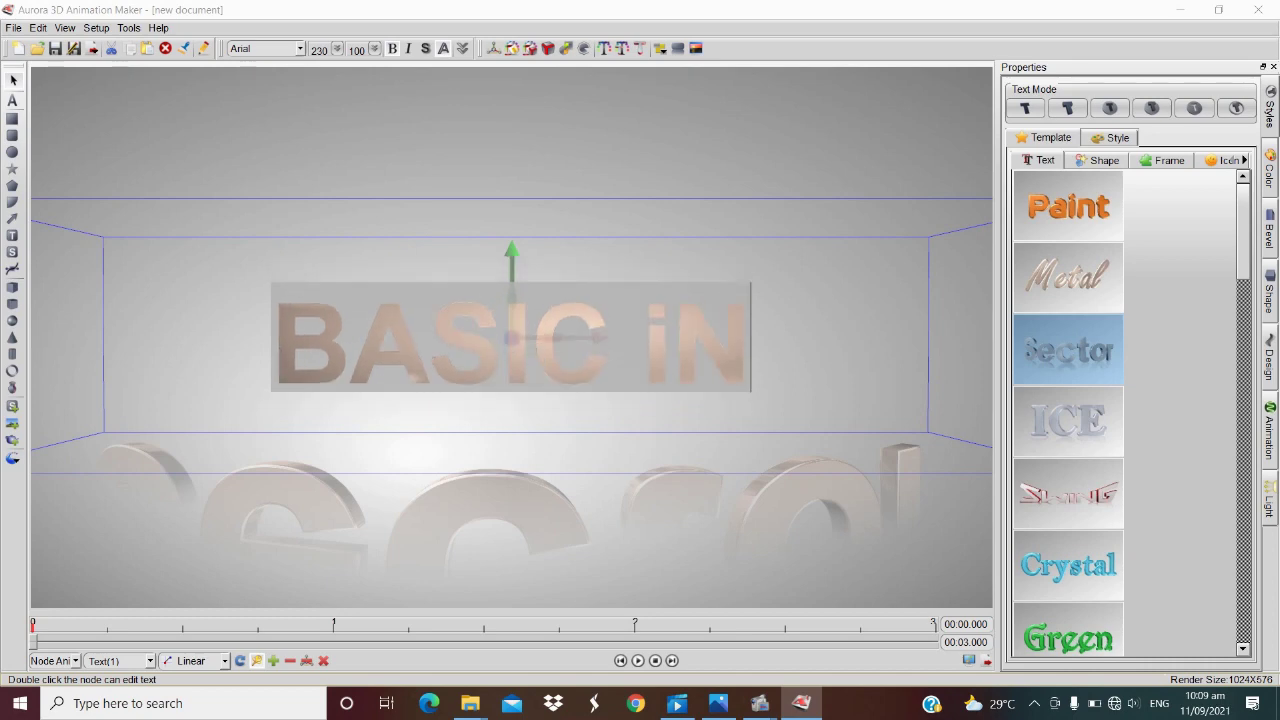
{"action": "type", "text": "FO"}
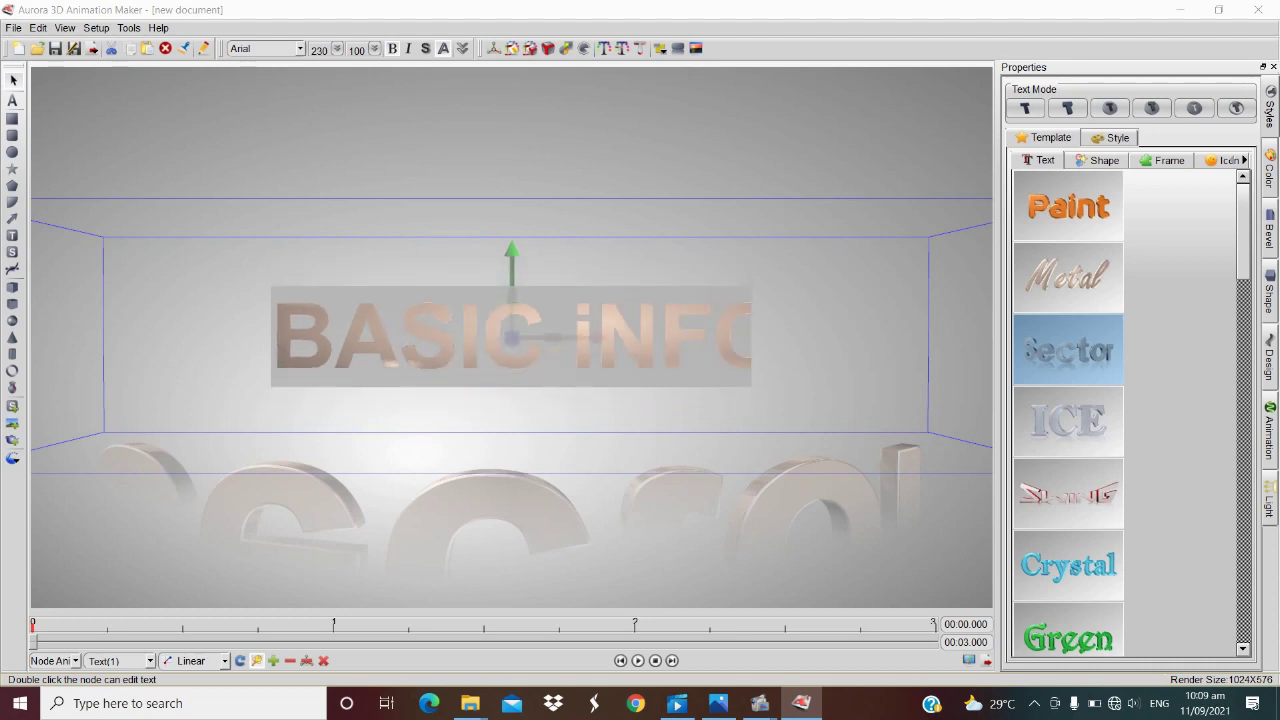
{"action": "left_click", "coordinate": [631, 170]}
Step: Colour the BASIC iNFO text a saturated red
{"action": "left_click", "coordinate": [590, 397]}
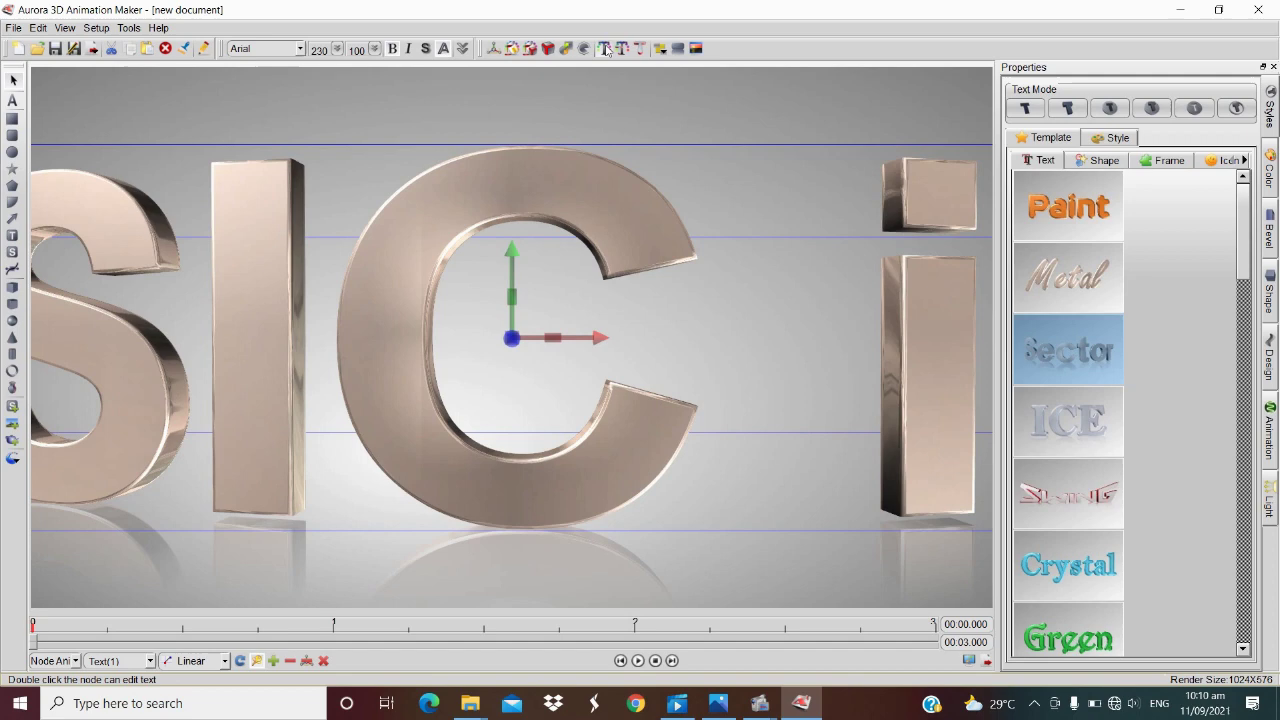
{"action": "left_click", "coordinate": [605, 48]}
{"action": "left_click", "coordinate": [660, 94]}
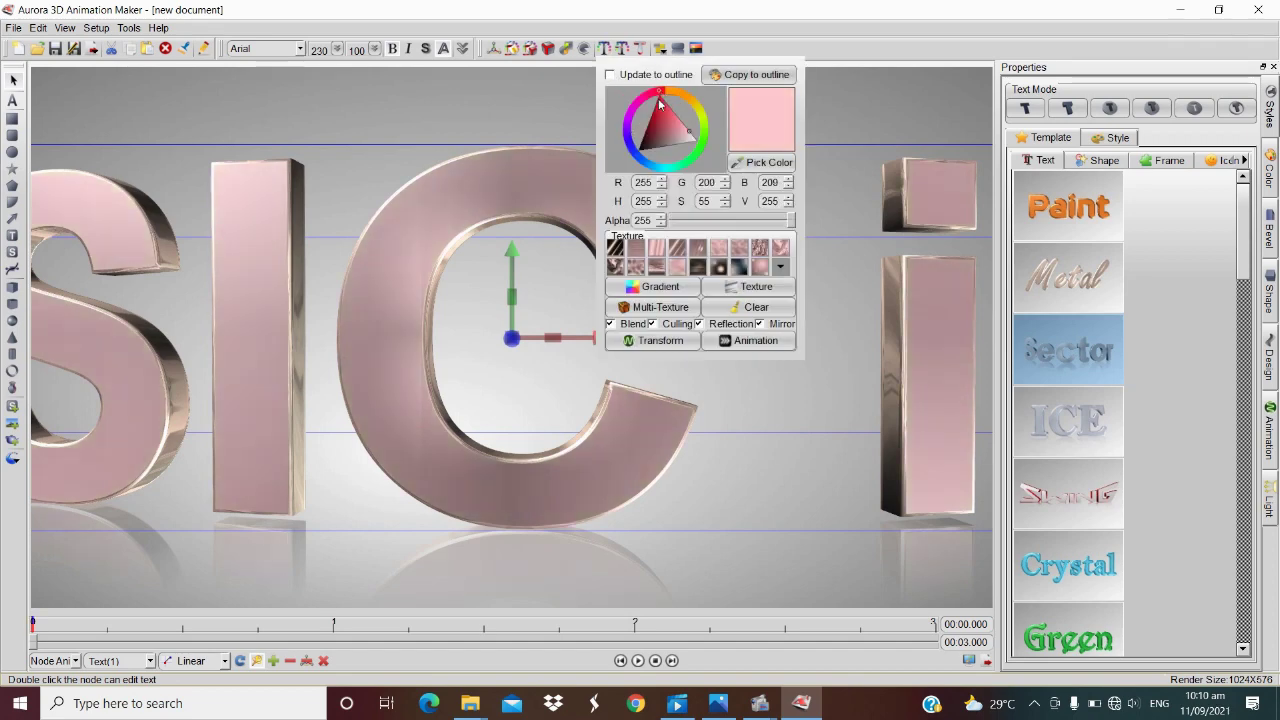
{"action": "left_click", "coordinate": [660, 103]}
{"action": "left_click_drag", "start_coordinate": [560, 320], "coordinate": [458, 337]}
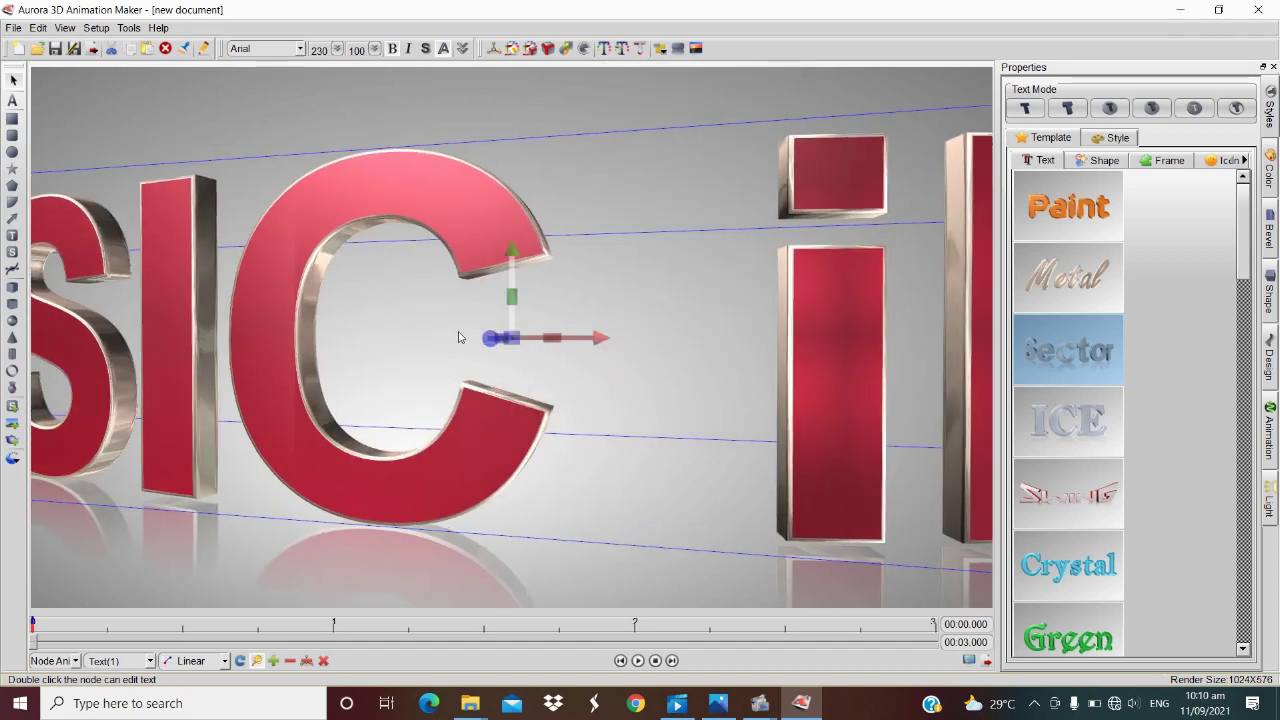
Step: Reduce the font size to 130 and move the title back into frame
{"action": "left_click", "coordinate": [337, 49]}
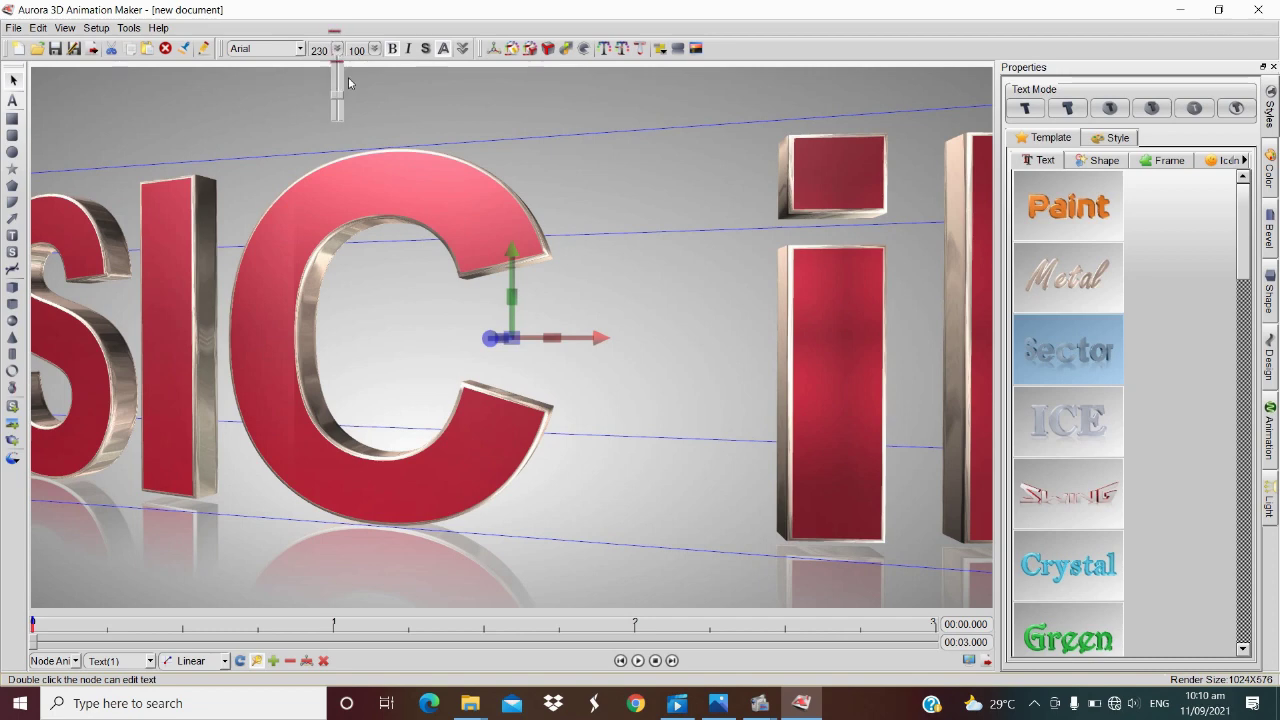
{"action": "left_click_drag", "start_coordinate": [338, 99], "coordinate": [339, 109]}
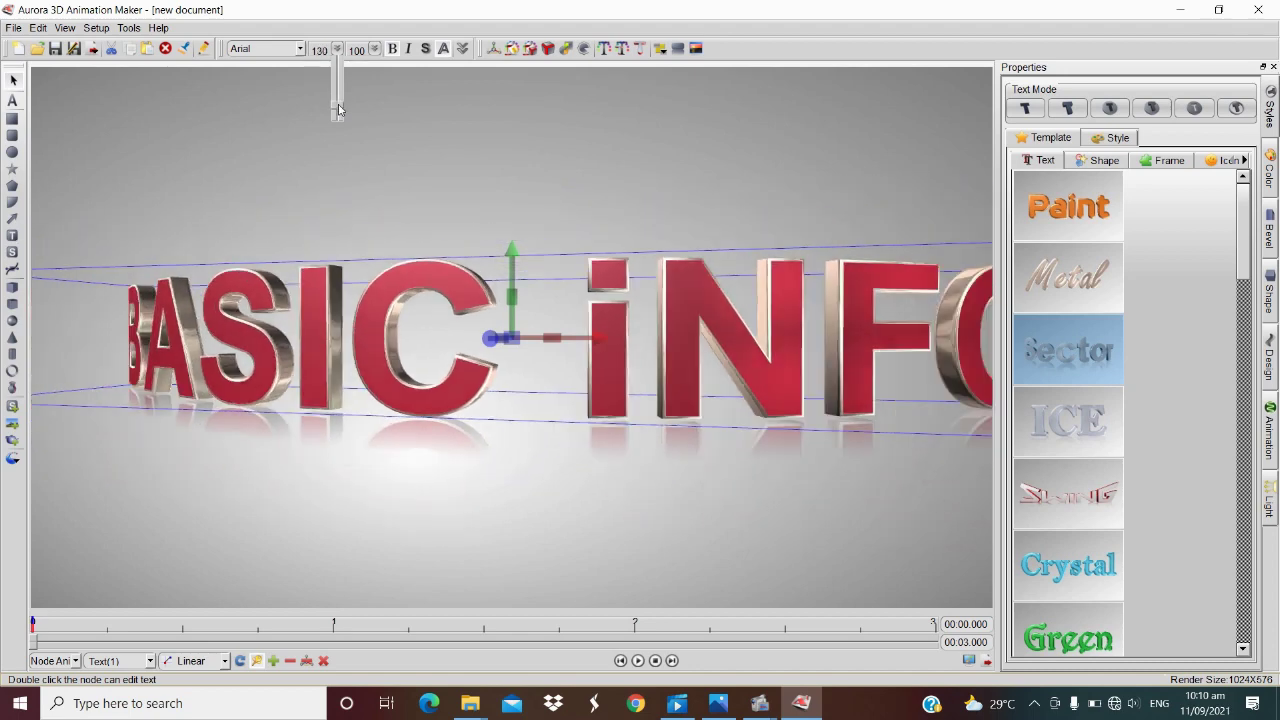
{"action": "left_click_drag", "start_coordinate": [412, 317], "coordinate": [360, 337]}
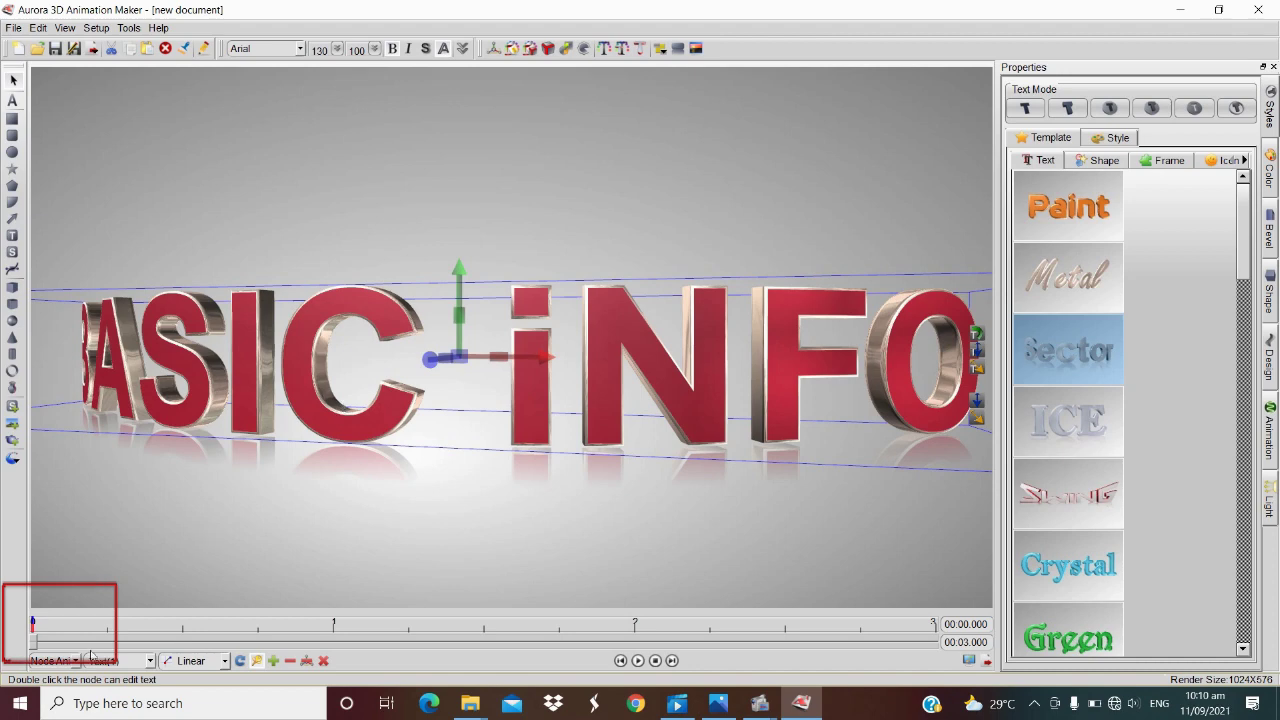
Step: At the 3-second mark, turn the BASIC iNFO text around its vertical Y axis to key the spin
{"action": "left_click_drag", "start_coordinate": [35, 640], "coordinate": [183, 638]}
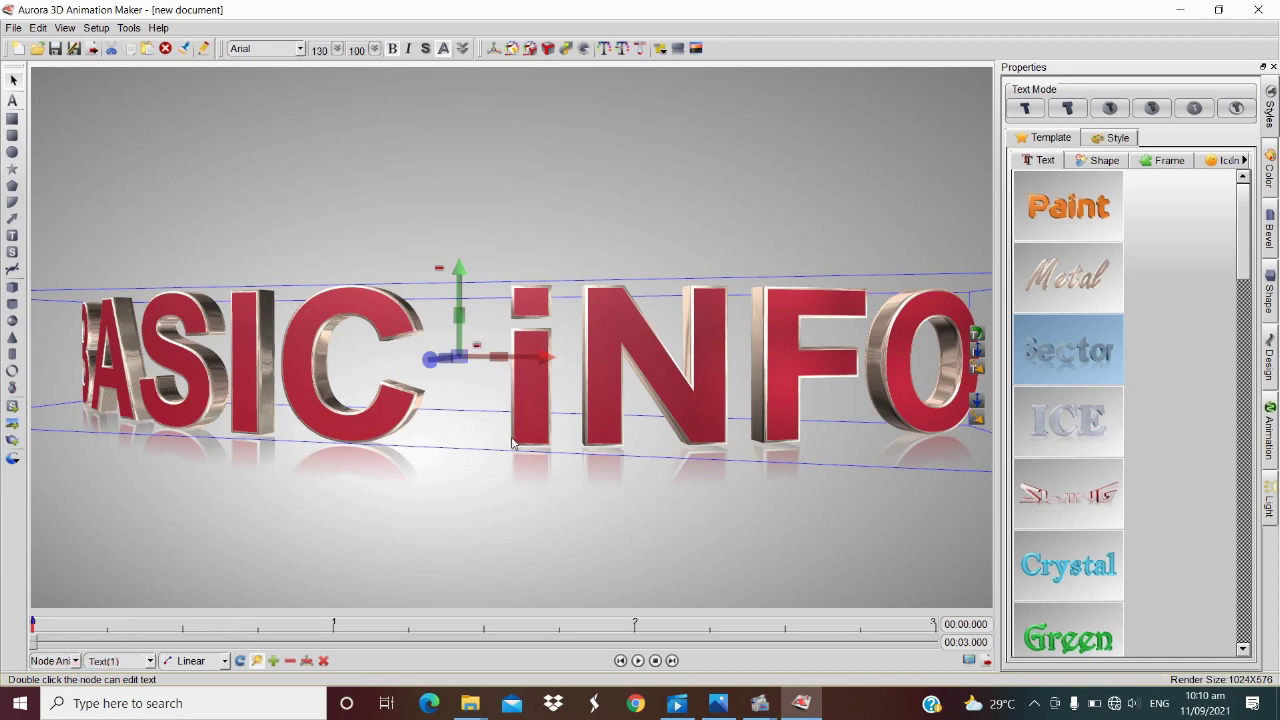
{"action": "left_click_drag", "start_coordinate": [457, 315], "coordinate": [329, 352]}
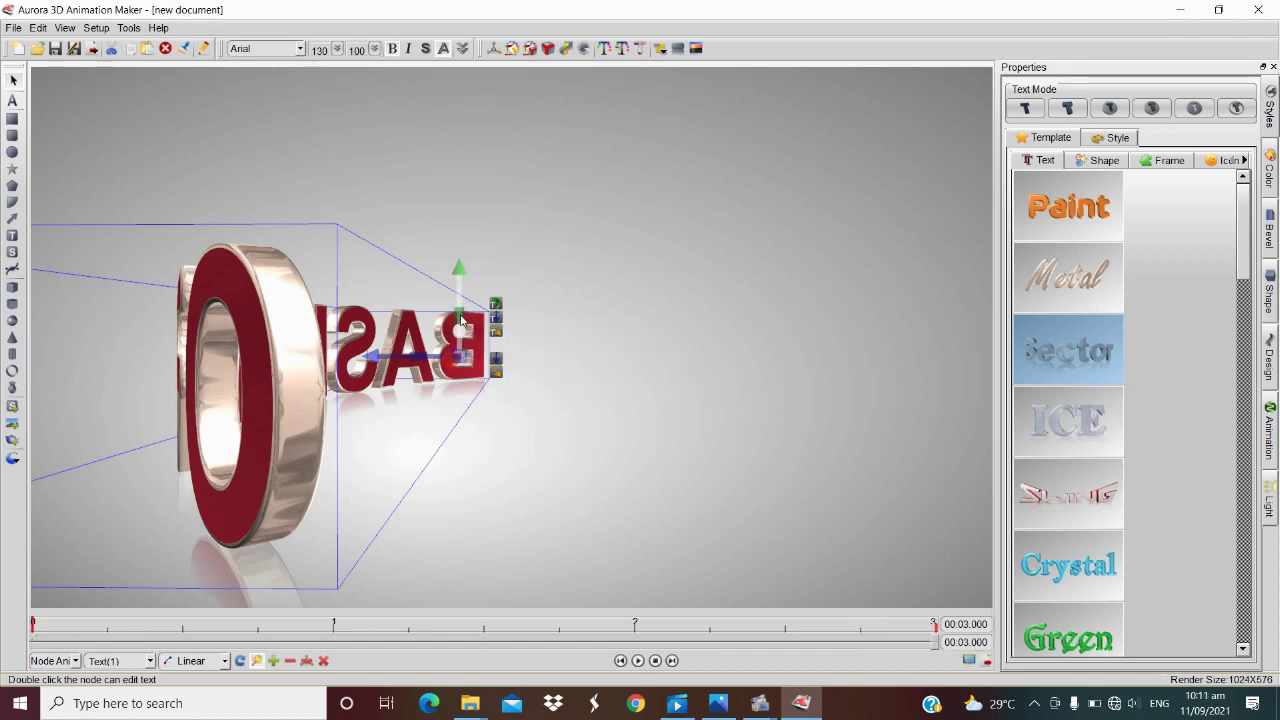
{"action": "left_click_drag", "start_coordinate": [457, 357], "coordinate": [585, 522]}
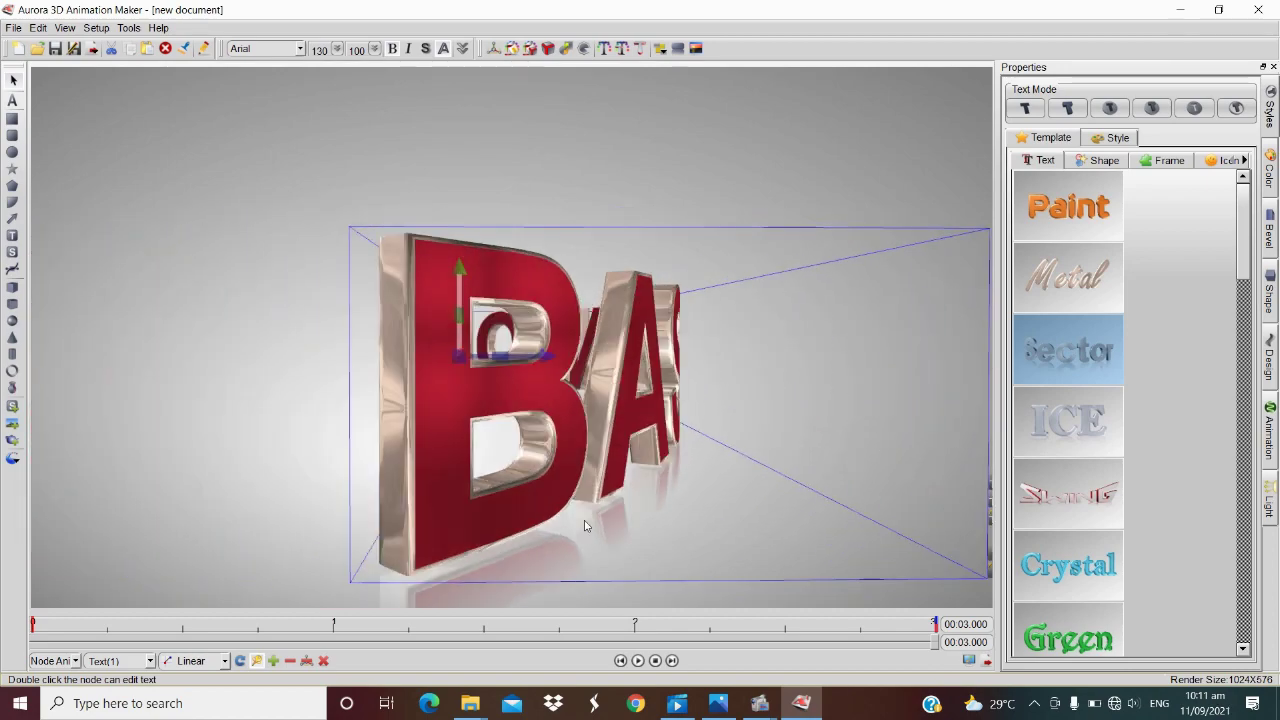
Step: Preview the spin, then set the golden bokeh BACK GROUNDS_02 video as background and replay
{"action": "left_click", "coordinate": [639, 661]}
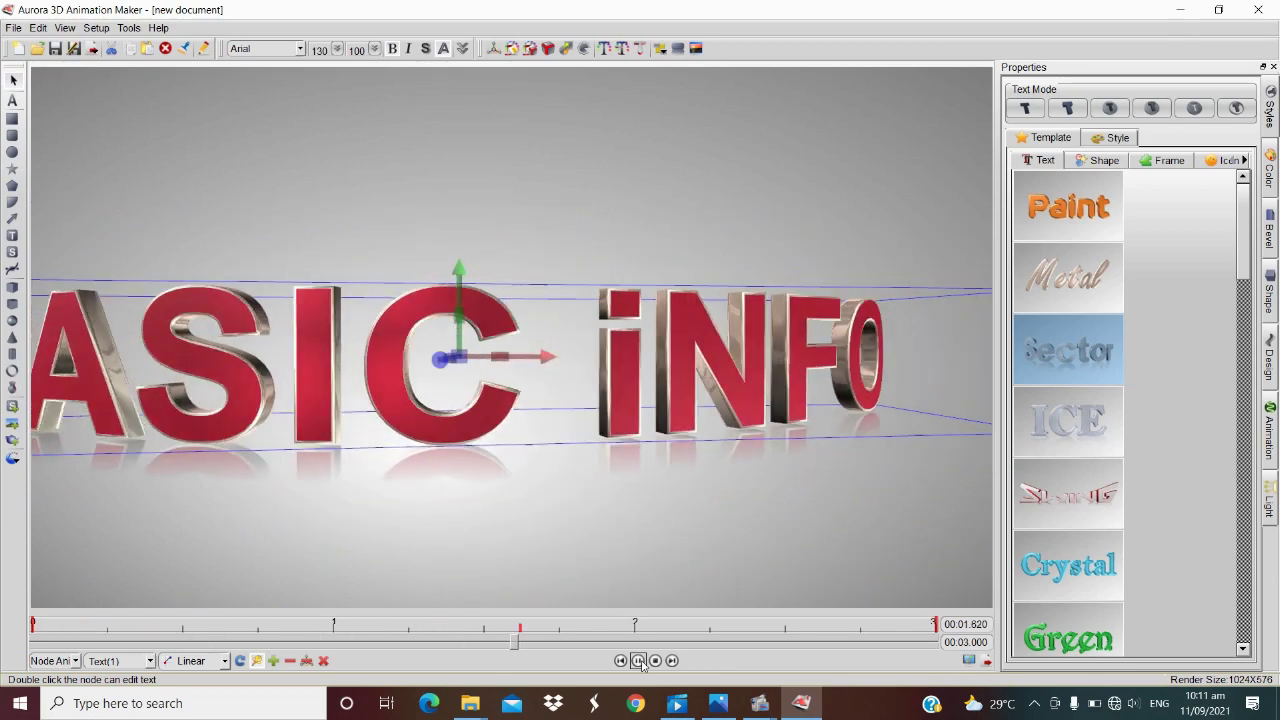
{"action": "left_click", "coordinate": [695, 48]}
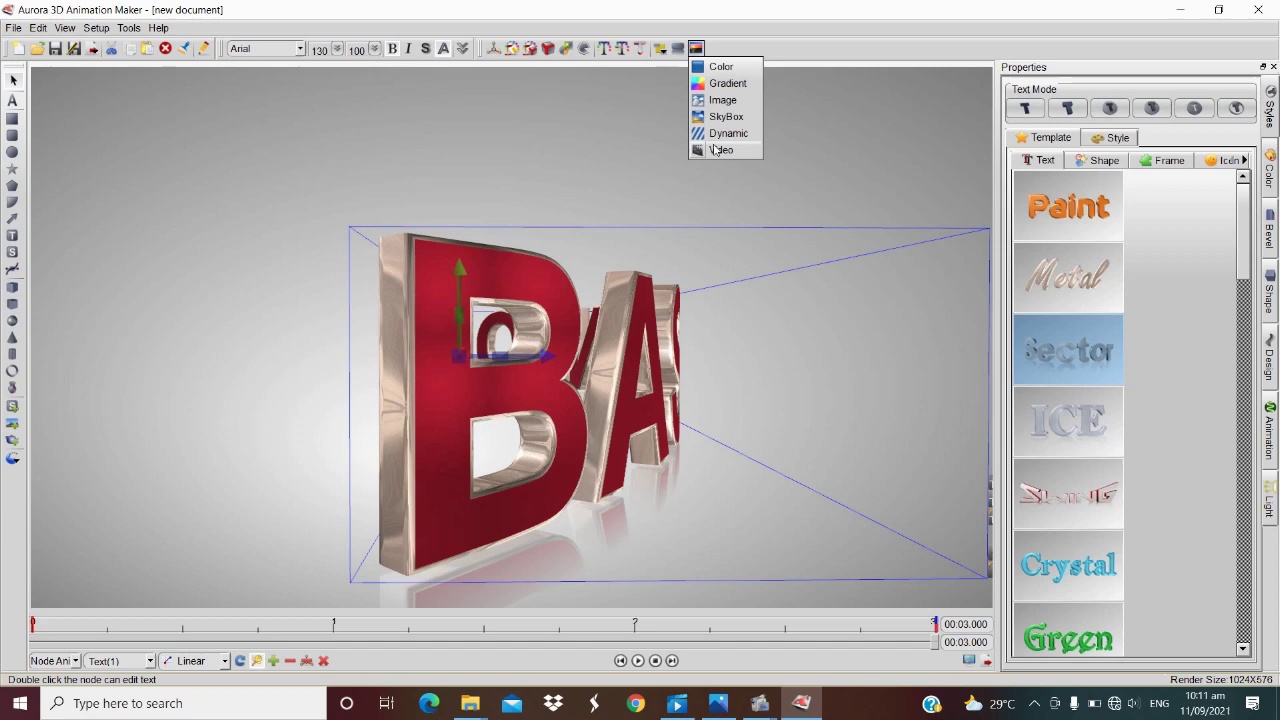
{"action": "left_click", "coordinate": [716, 149]}
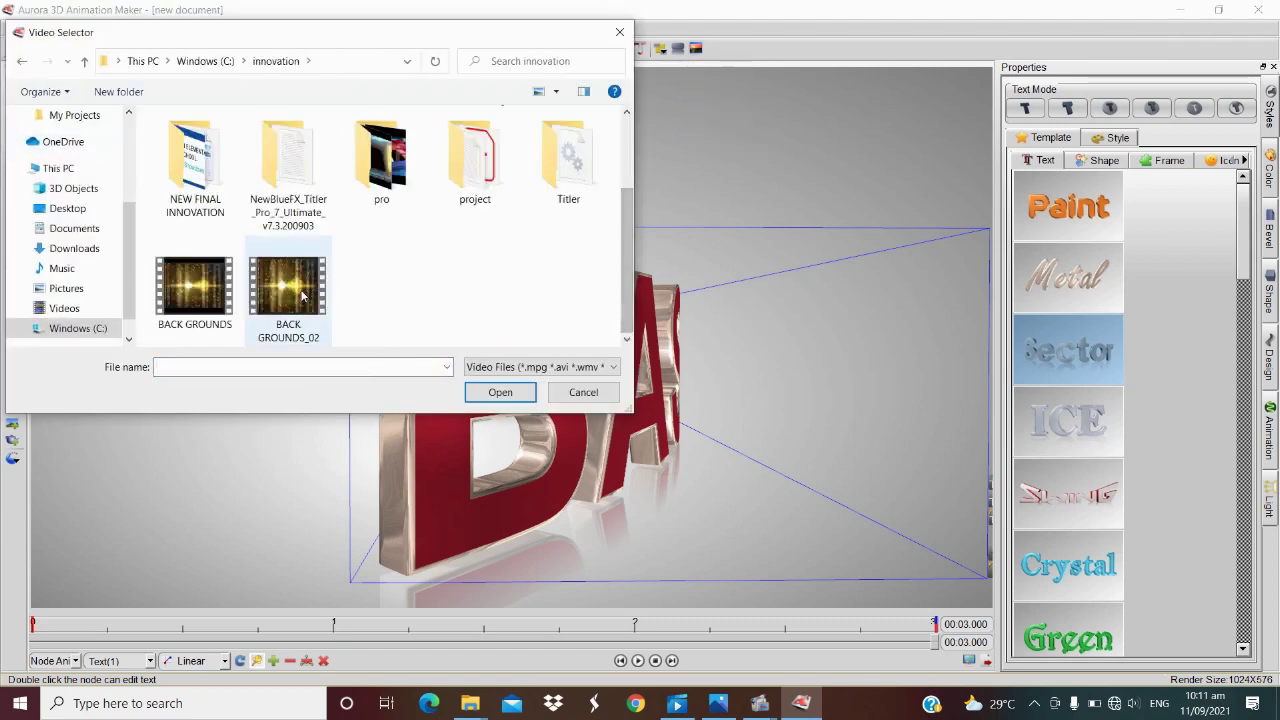
{"action": "double_click", "coordinate": [302, 293]}
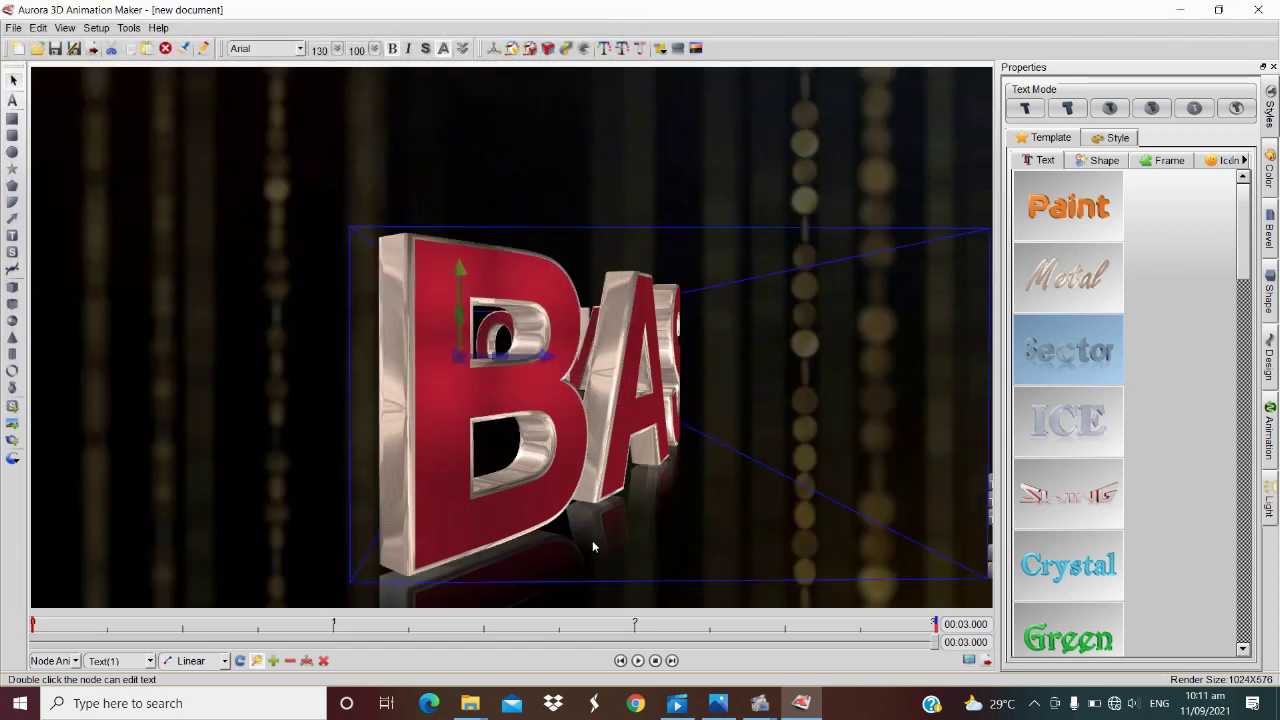
{"action": "left_click", "coordinate": [640, 662]}
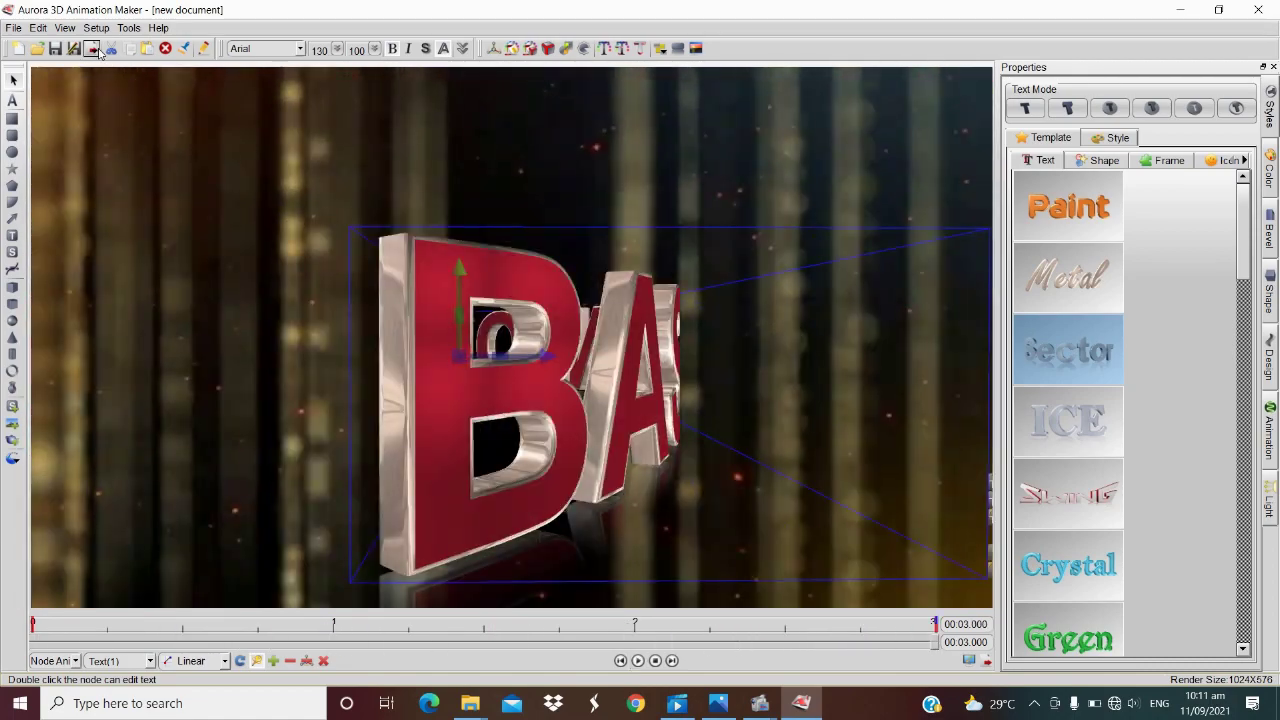
Step: Bring up the Export Image and Export Animation choices from the Export toolbar button
{"action": "left_click", "coordinate": [93, 49]}
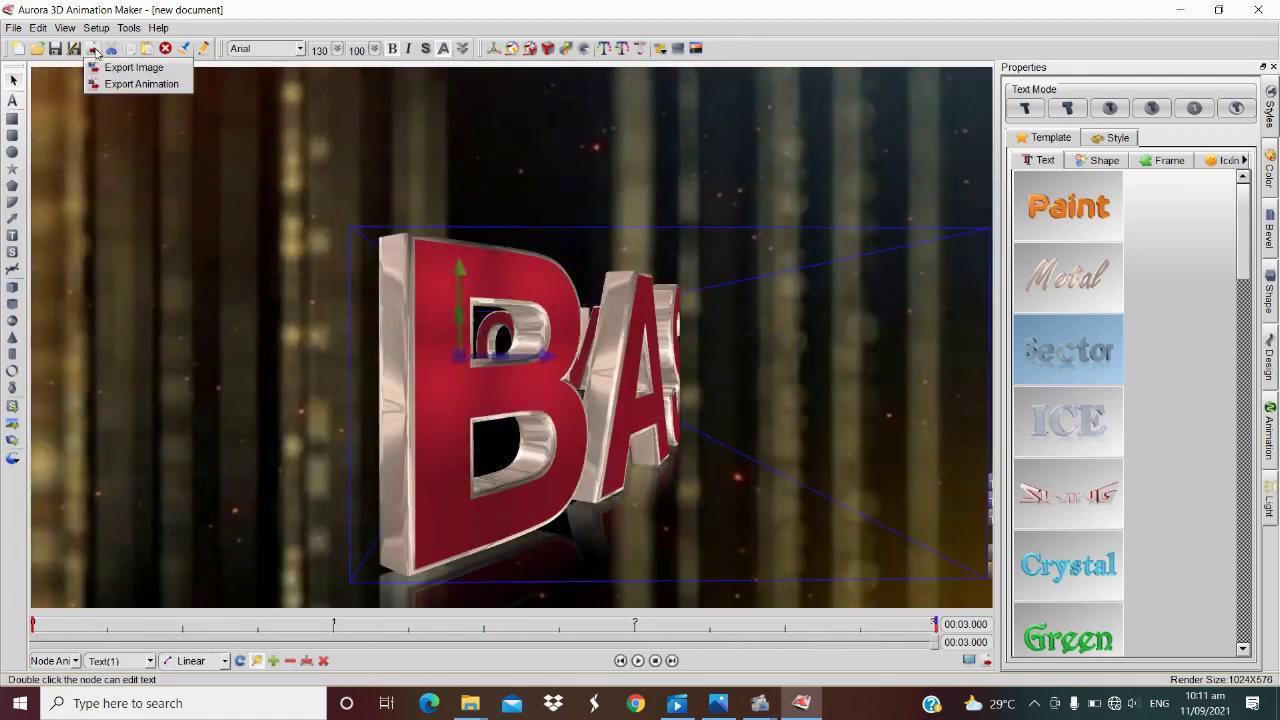